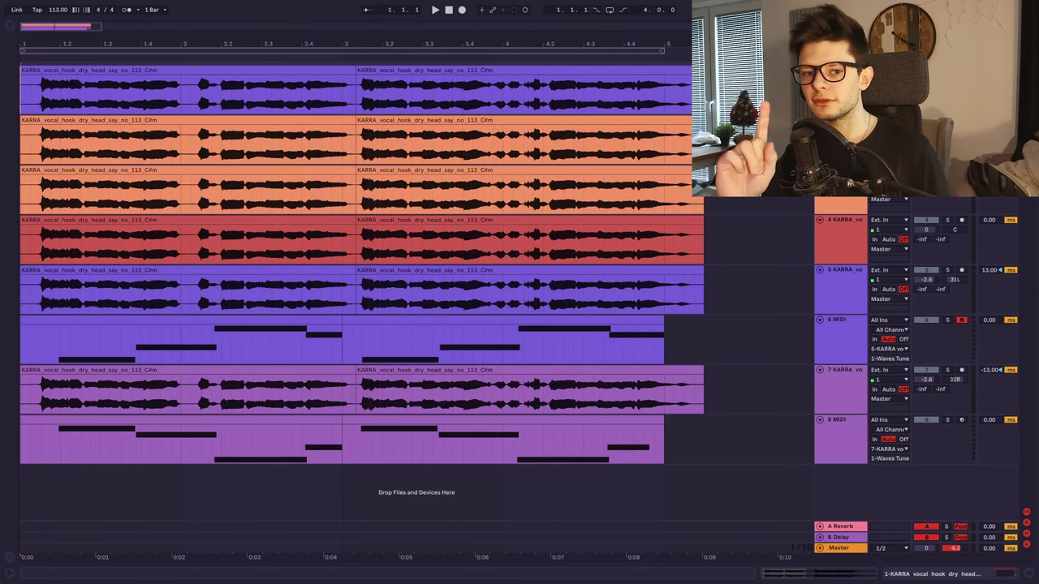
Play back the full layered vocal arrangement from the beginning and hide the track delay settings.
key("space")
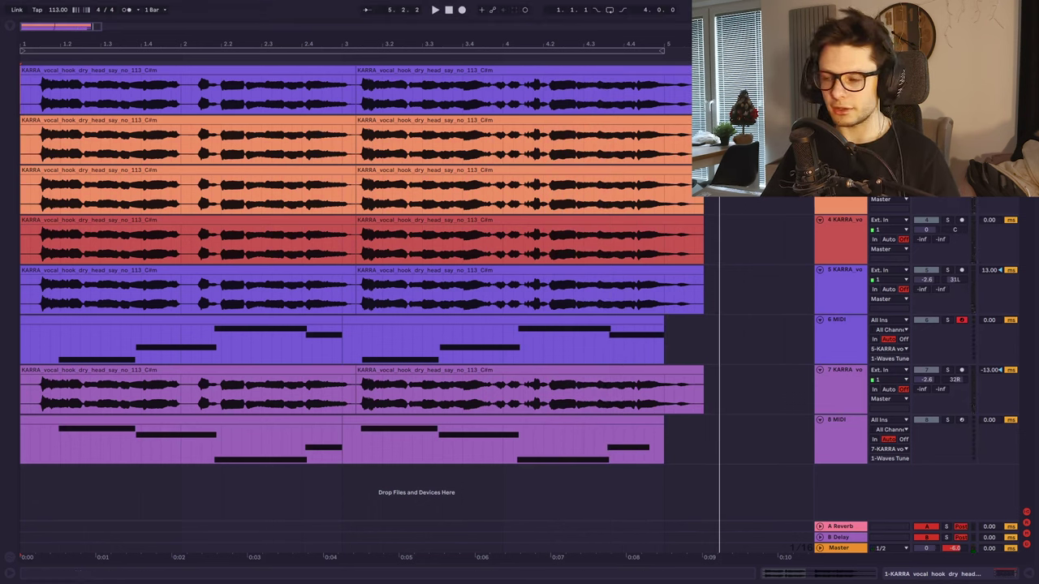
key("space")
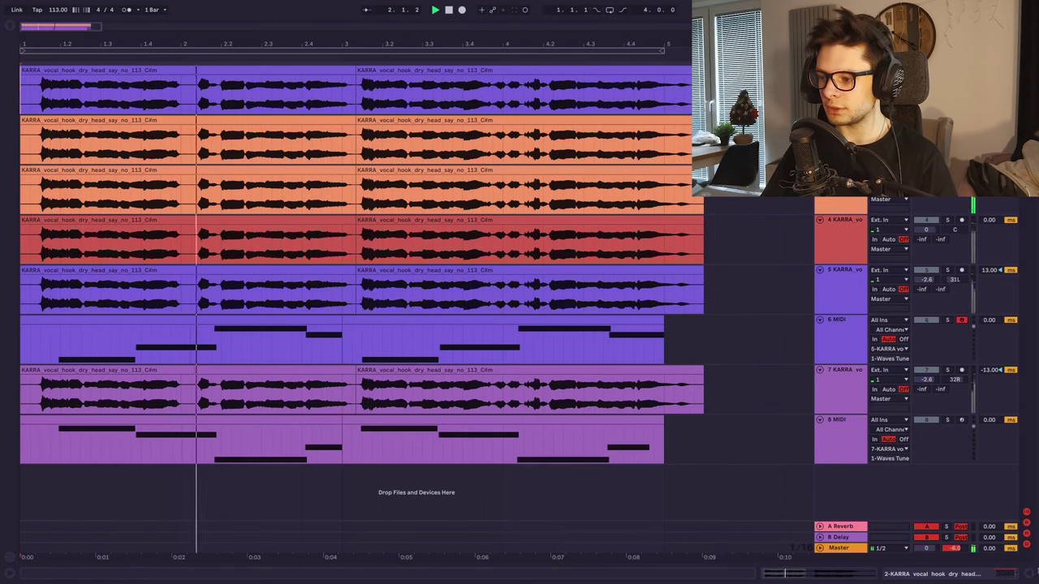
left_click(1027, 549)
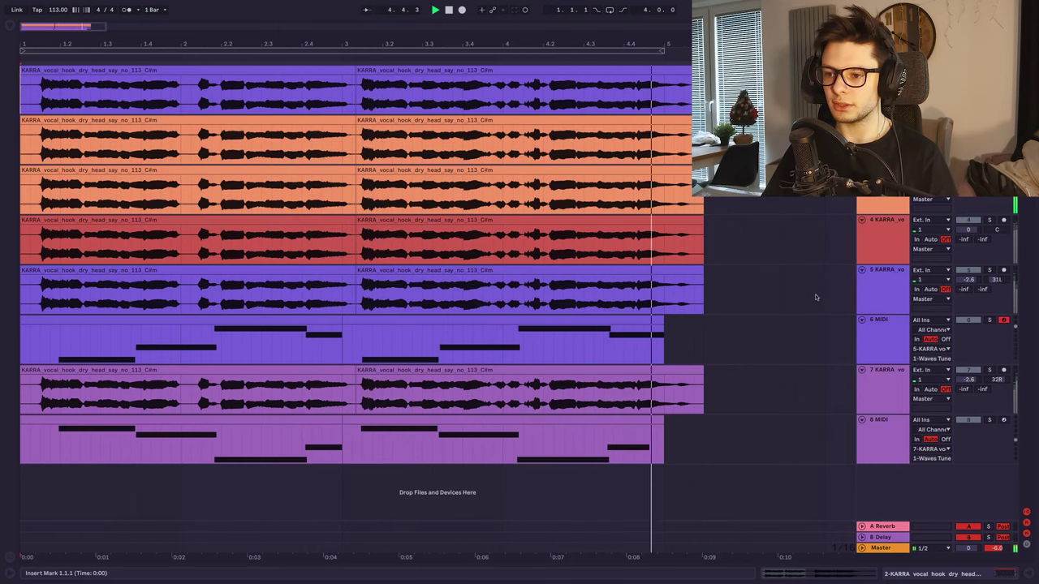
key("space")
Solo vocal track 4 and listen to it on its own.
left_click(991, 221)
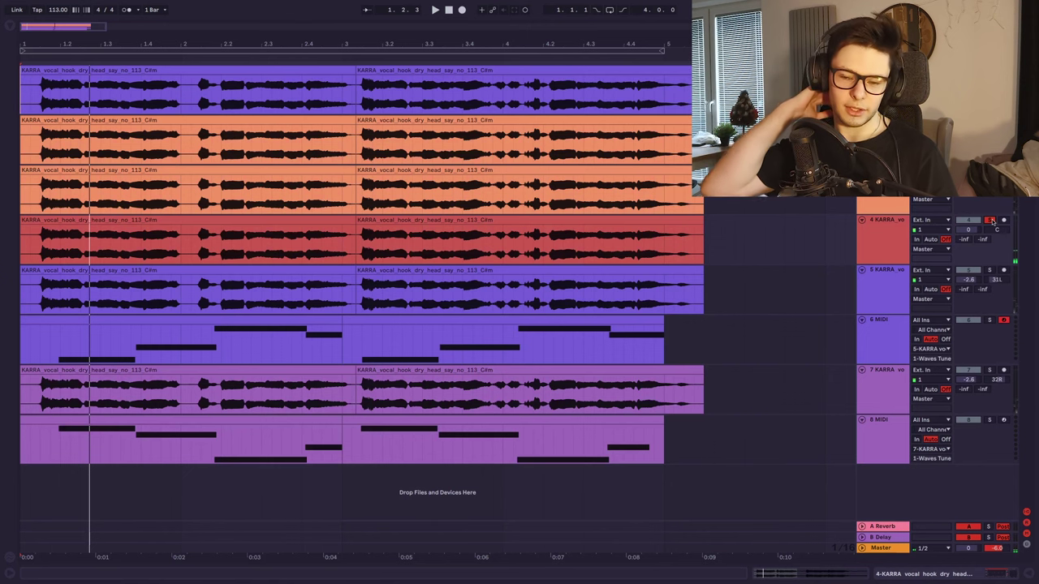
key("space")
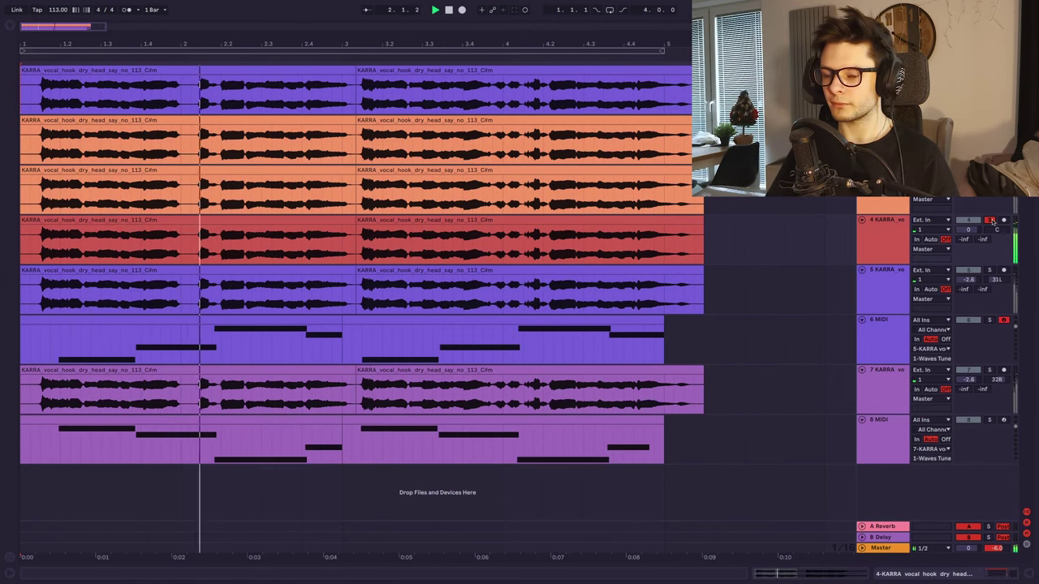
key("space")
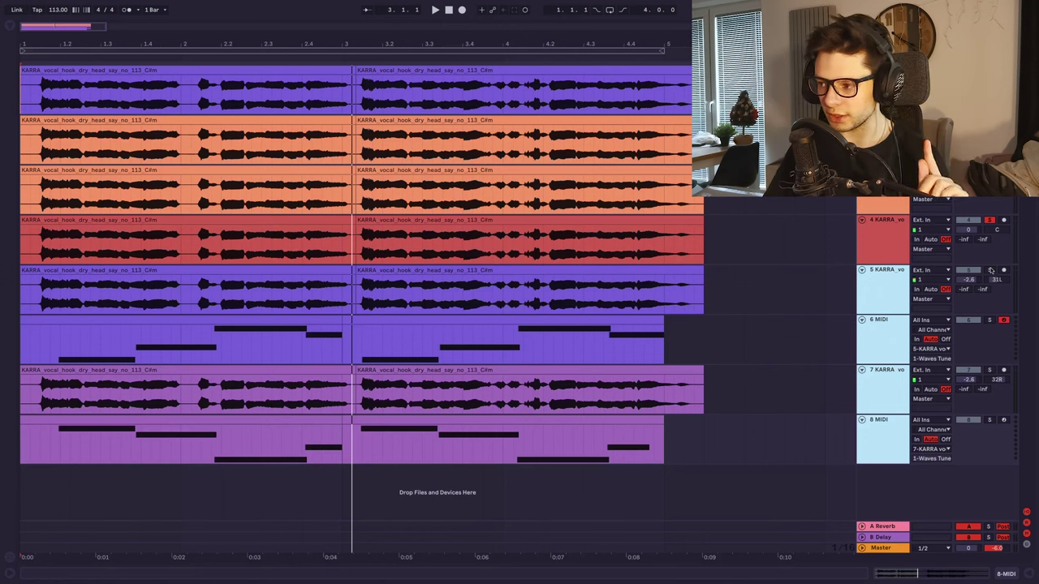
Audition harmony tracks 5 to 8 in solo and compare them with the full vocal stack.
left_click(990, 270)
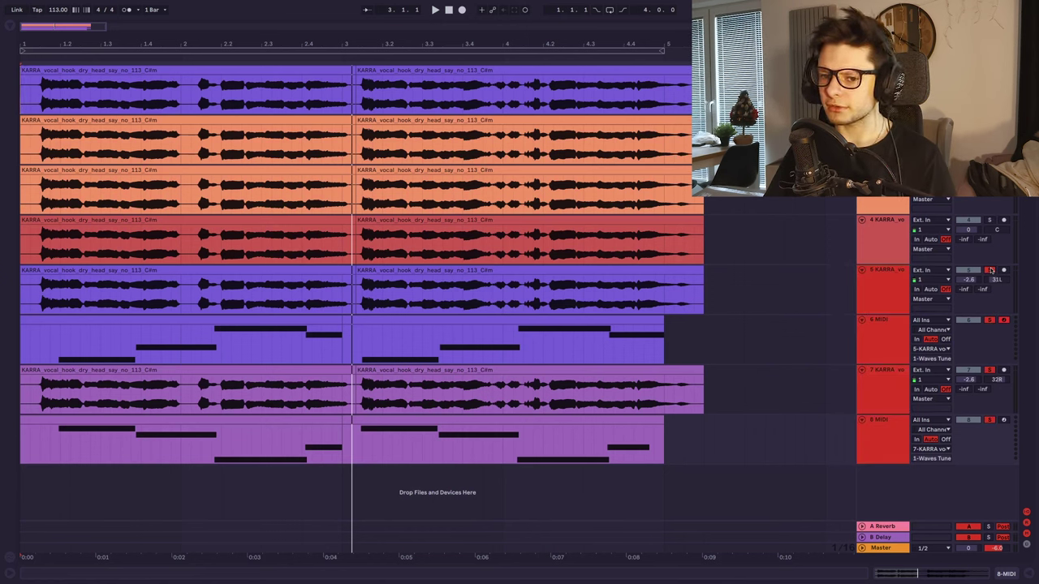
key("space")
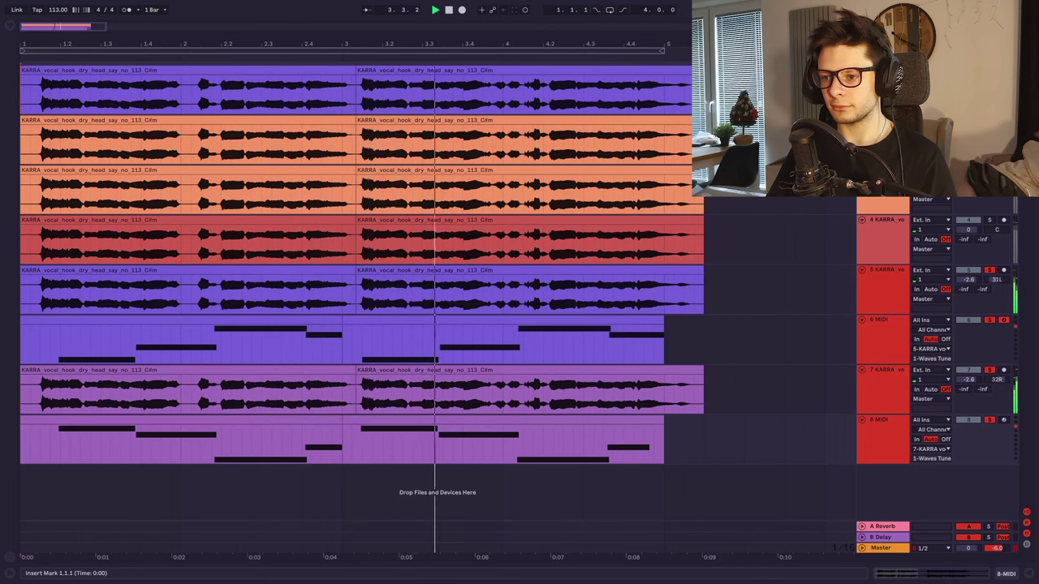
left_click(774, 191)
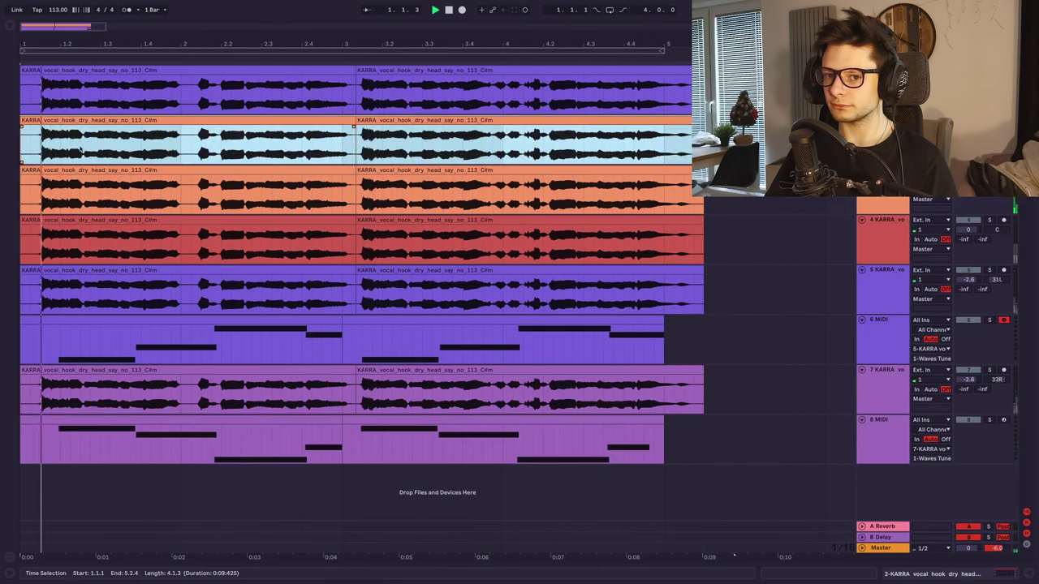
left_click(989, 270)
left_click(989, 370, "ctrl")
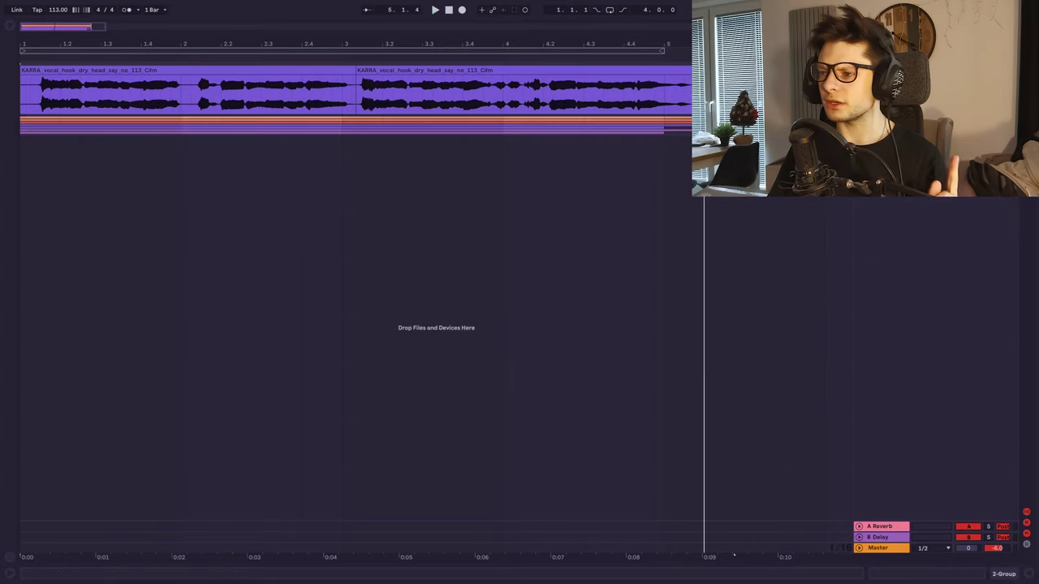
Move the dry vocal track below the collapsed group and play it from its first clip.
left_click_drag(881, 70, 881, 135)
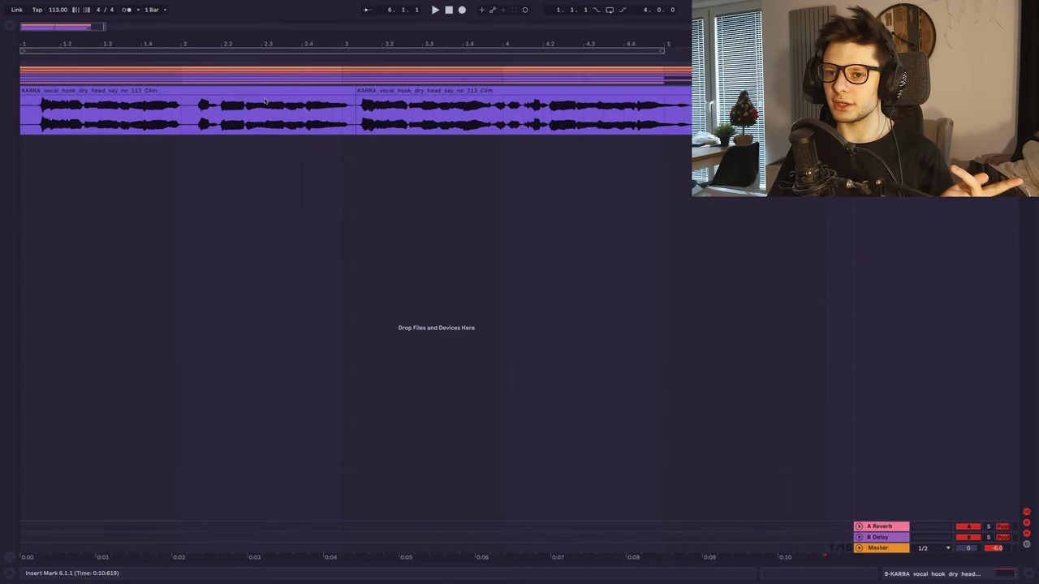
left_click(78, 90)
key("space")
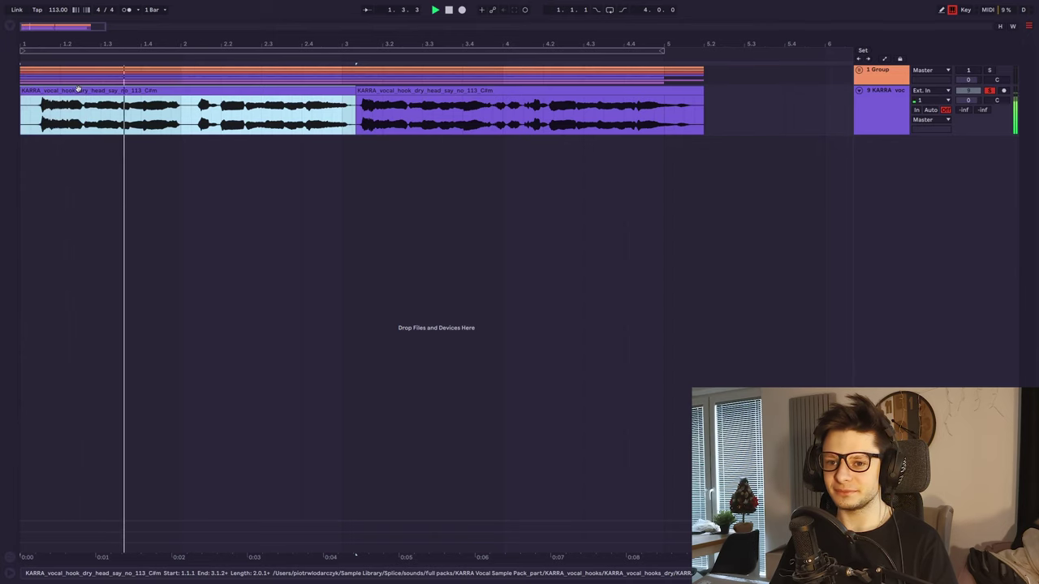
key("space")
Duplicate the dry vocal track 9 twice to create two doubling layers.
left_click(387, 166)
left_click(884, 108)
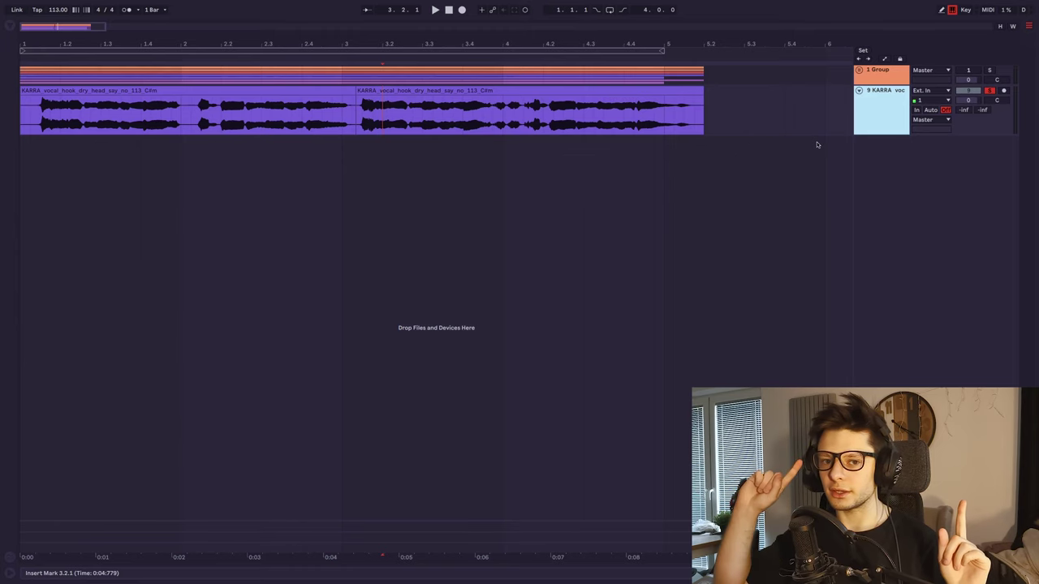
key("ctrl+d")
key("ctrl+d")
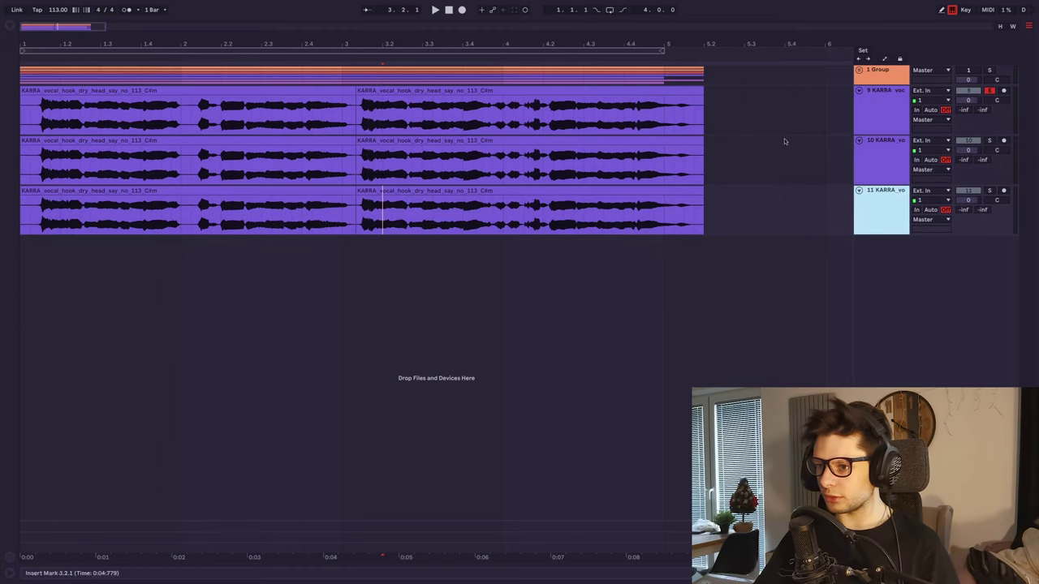
Enable warping for all four clips on the two duplicated vocal tracks and set their warp mode to Complex Pro.
left_click(308, 88)
left_click(380, 89, "shift")
key("shift+Tab")
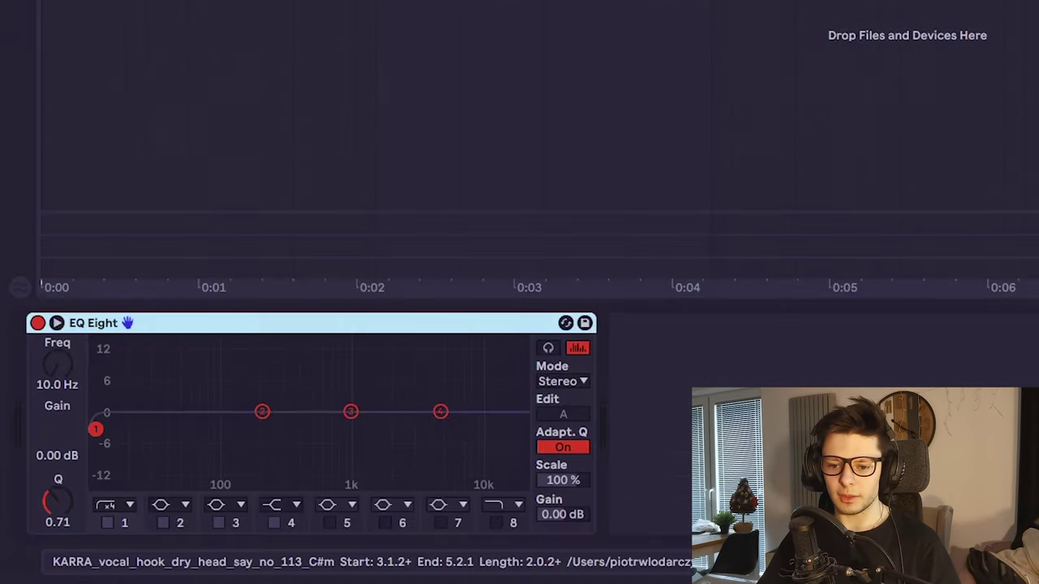
key("shift+Tab")
left_click(323, 2)
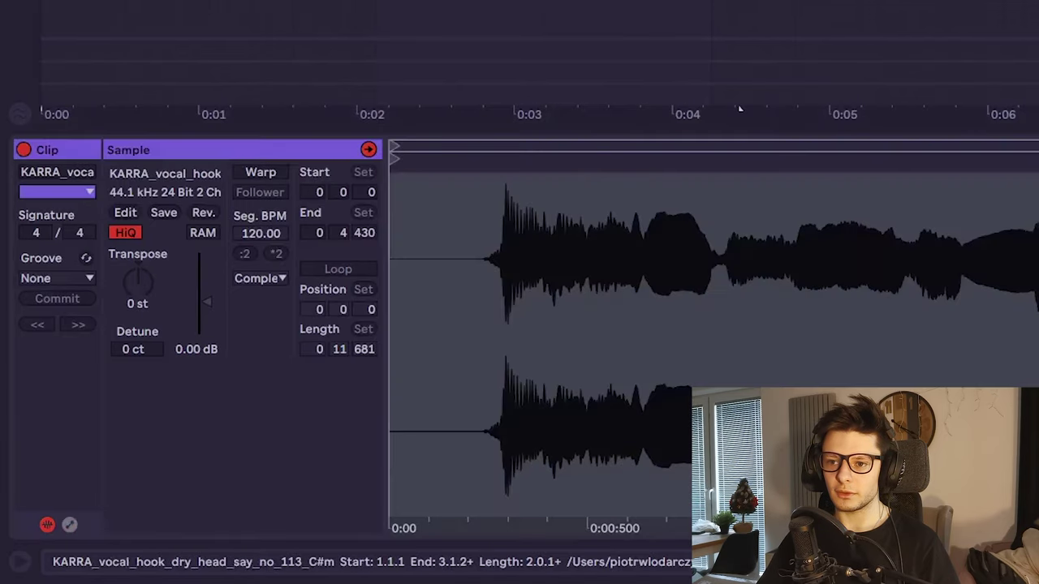
left_click(762, 1, "shift")
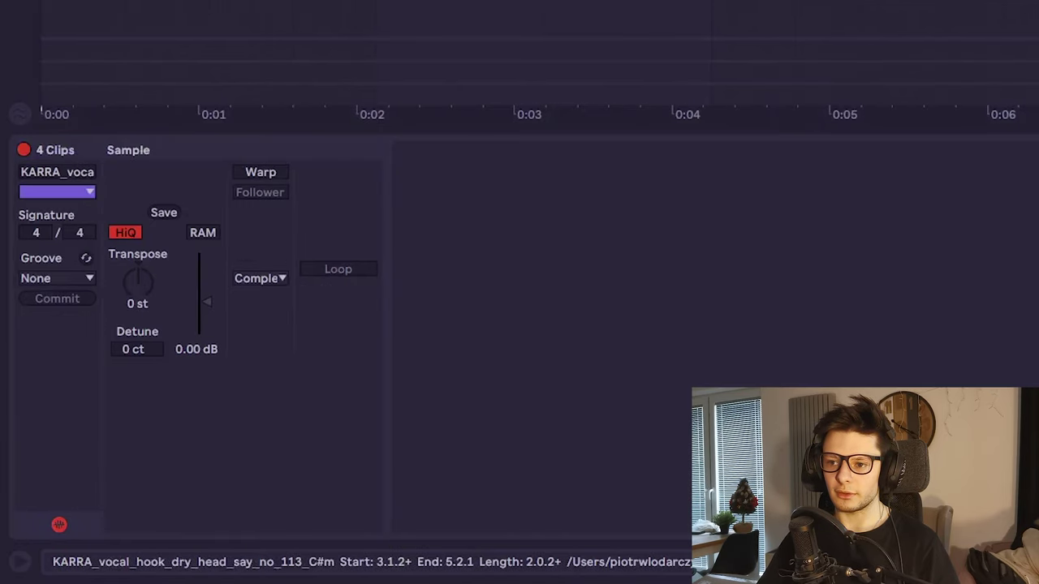
left_click(272, 177)
left_click(274, 284)
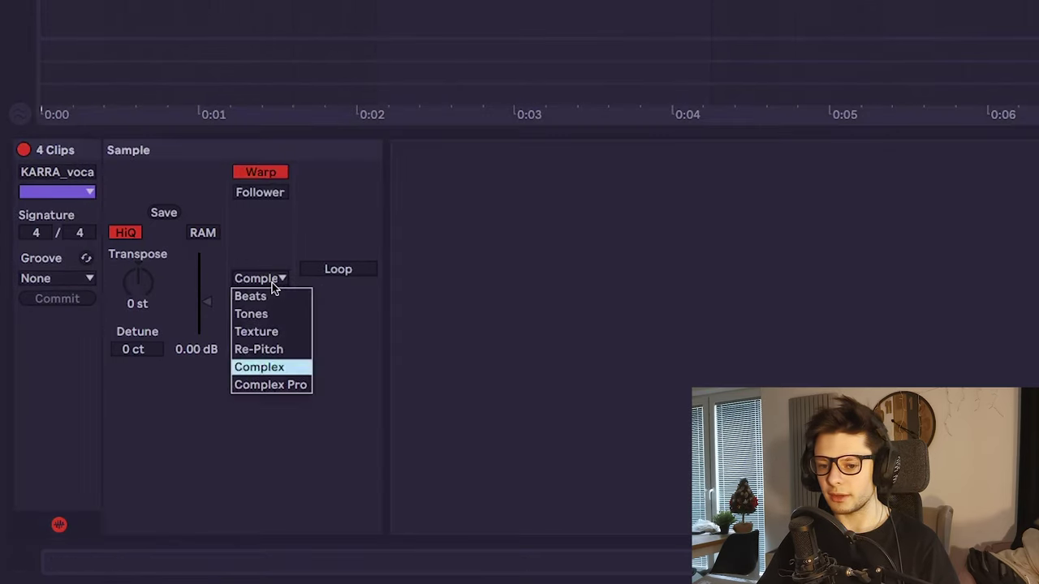
left_click(277, 385)
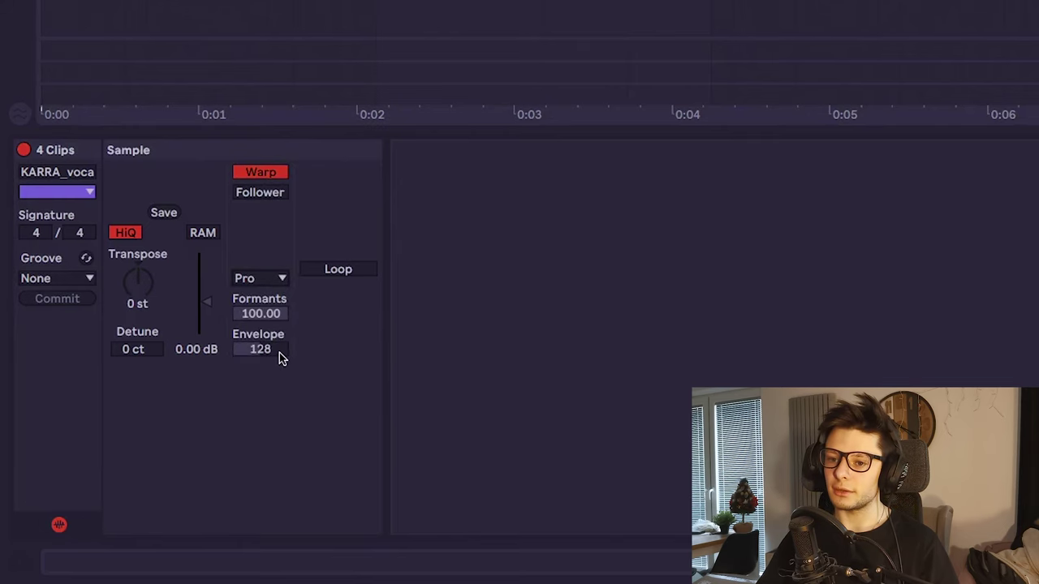
Examine the warp settings of the two clips on the original vocal track 9.
left_click(411, 4)
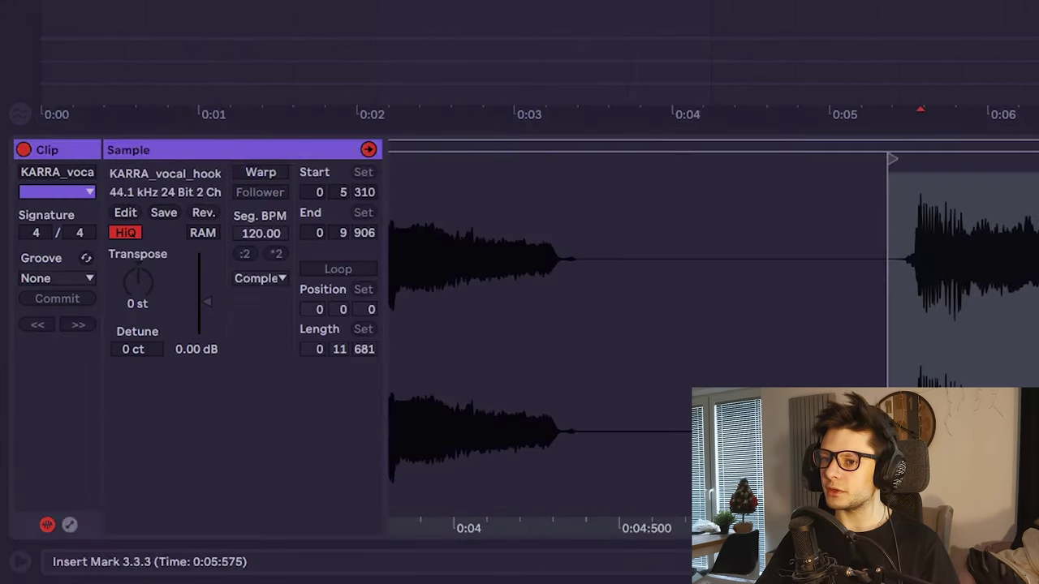
left_click(740, 6, "shift")
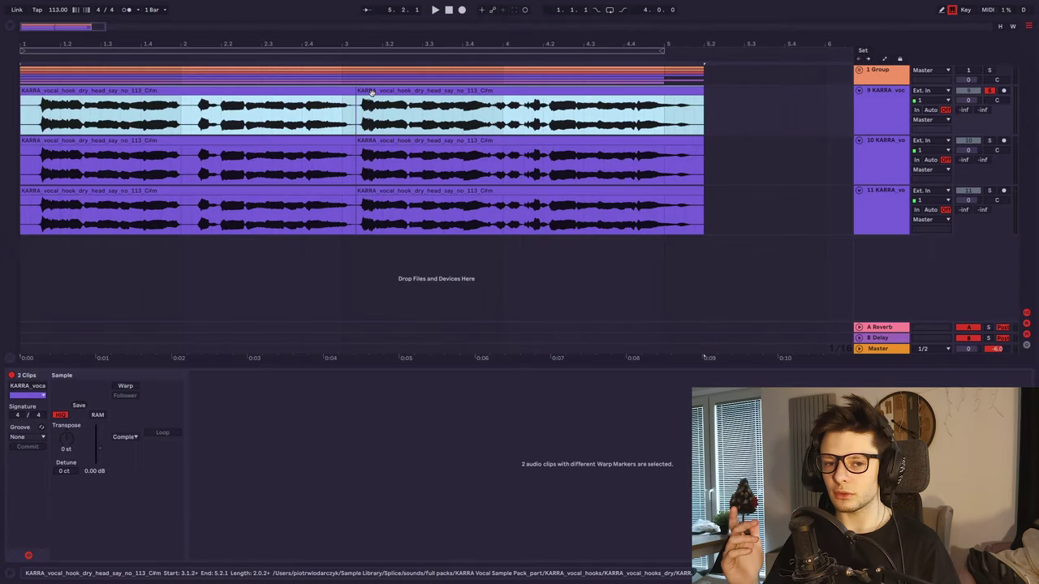
left_click(406, 101)
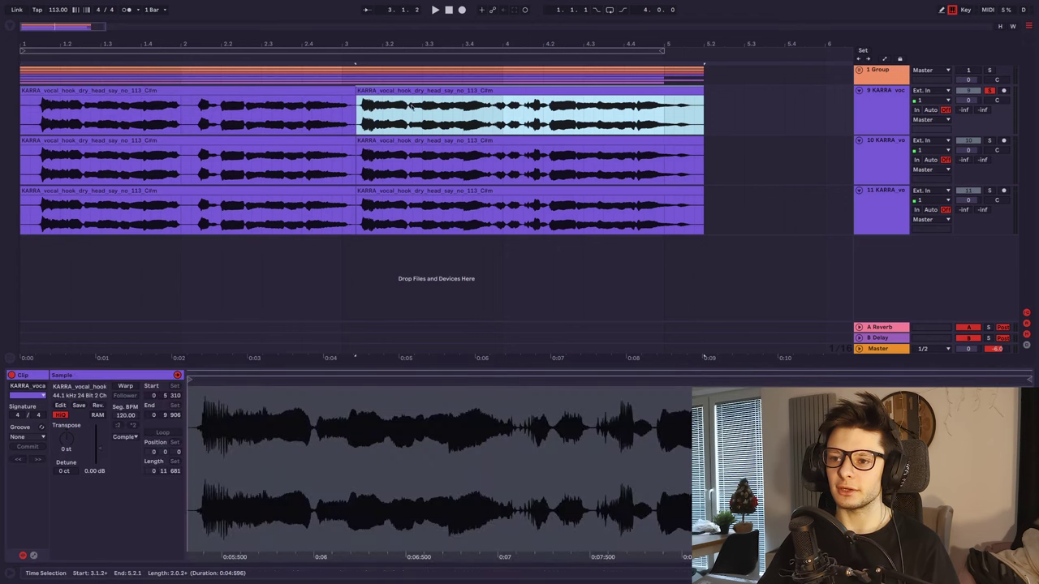
Try transposing the second clip on vocal track 9, undo the change and hide the clip details.
mouse_move(67, 440)
left_mouse_down()
mouse_move(67, 412)
mouse_move(66, 457)
left_mouse_up()
key("ctrl+z")
key("ctrl+alt+l")
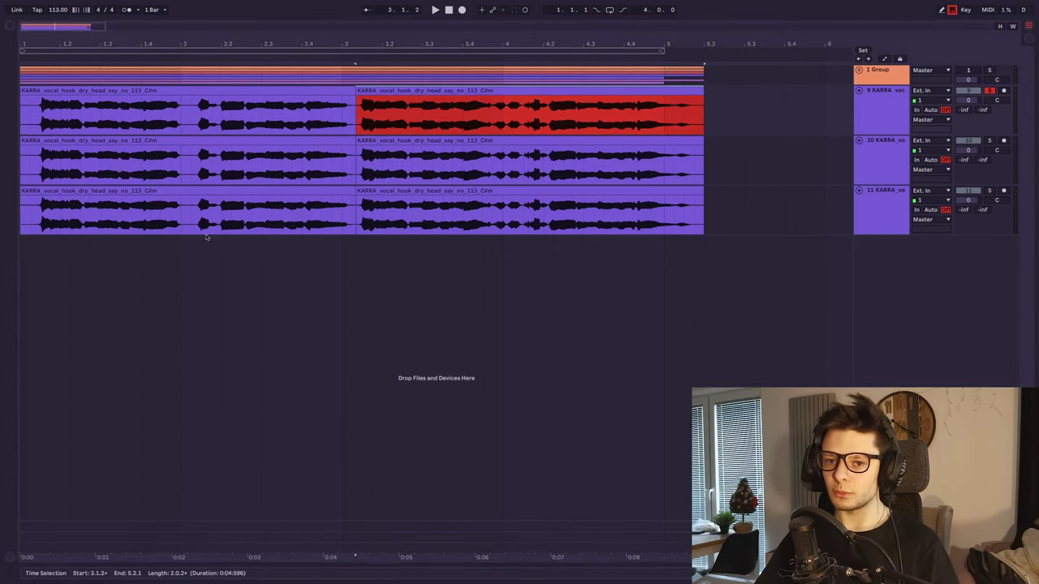
Set the detune of both clips on vocal track 10 to -14 cents.
double_click(52, 139)
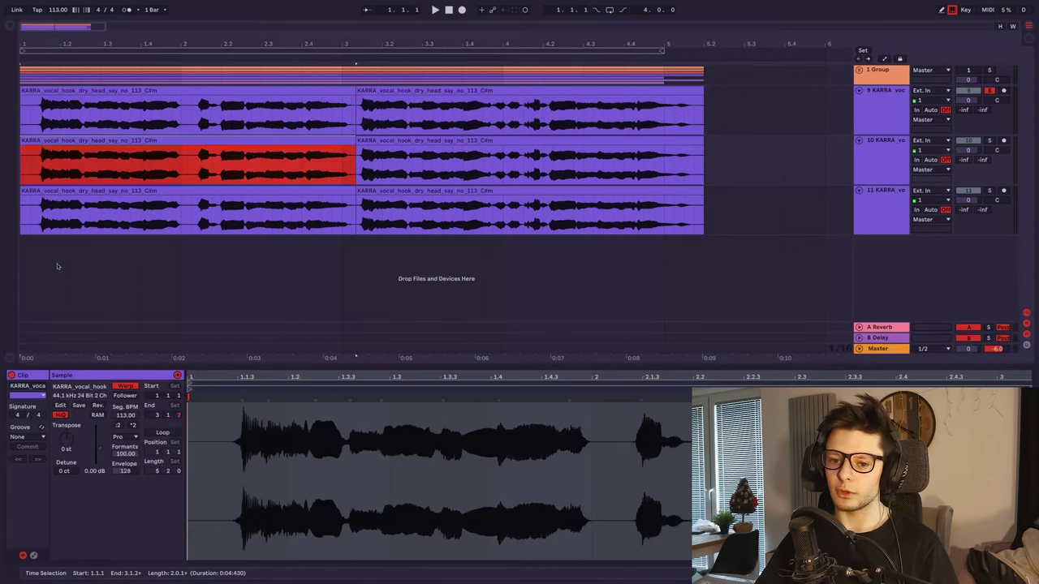
key("ctrl+z")
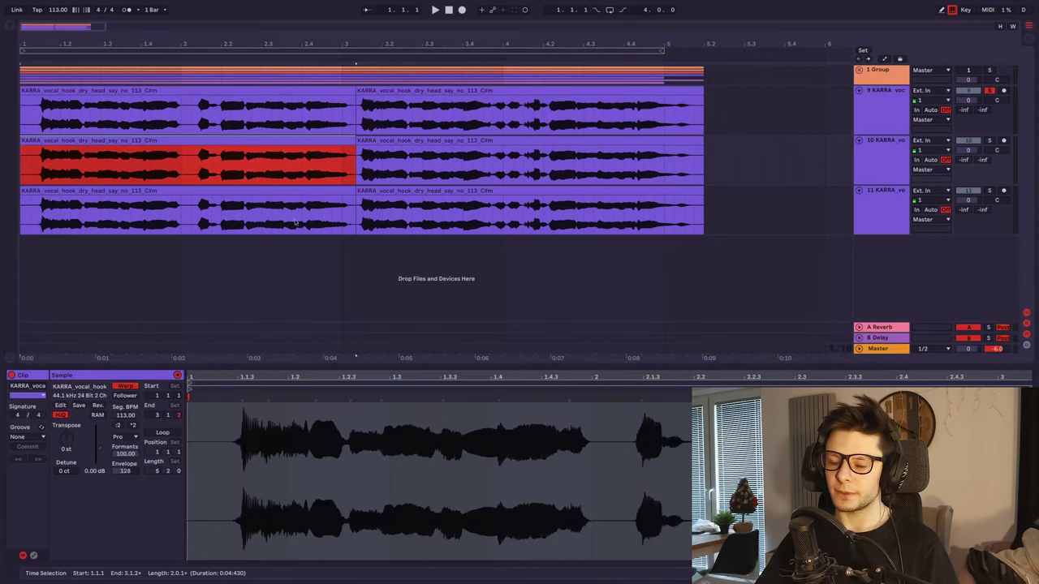
left_click(265, 142)
left_click(389, 141, "shift")
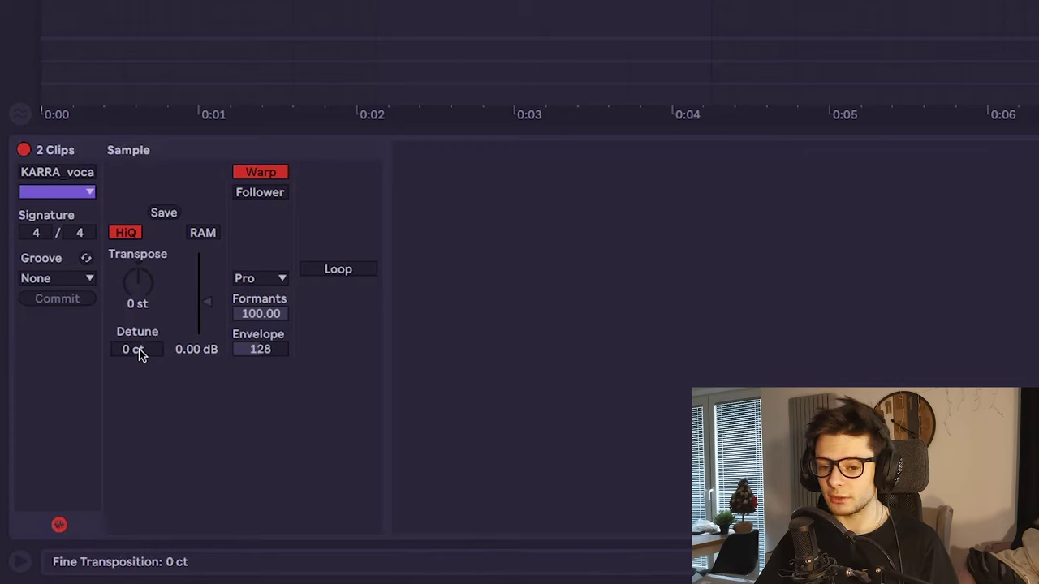
left_click_drag(139, 354, 139, 358)
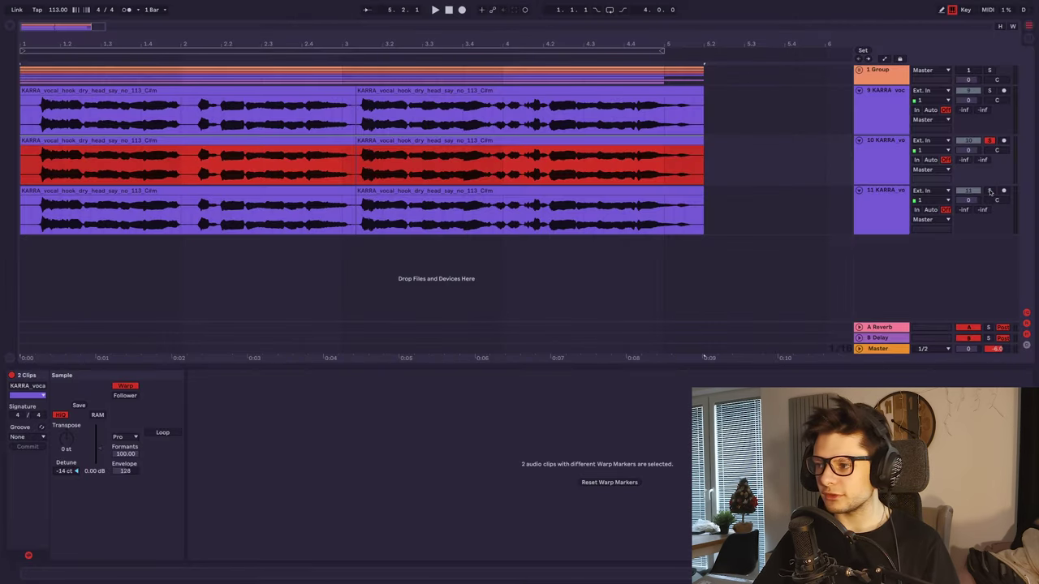
Set the detune of both clips on vocal track 11 to 16 cents and play back the vocal layers.
left_click_drag(749, 213, 6, 309)
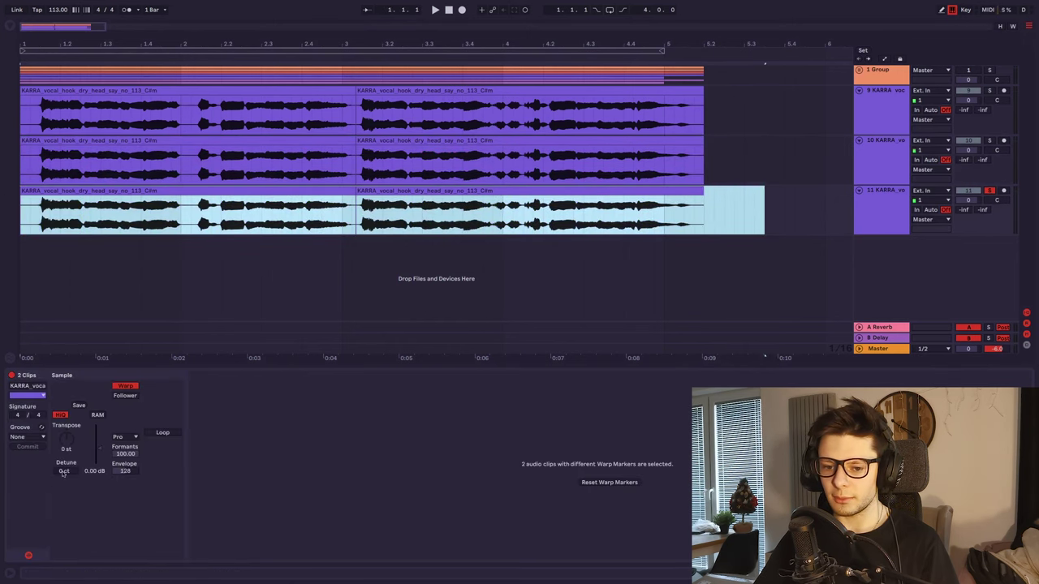
left_click_drag(68, 473, 69, 460)
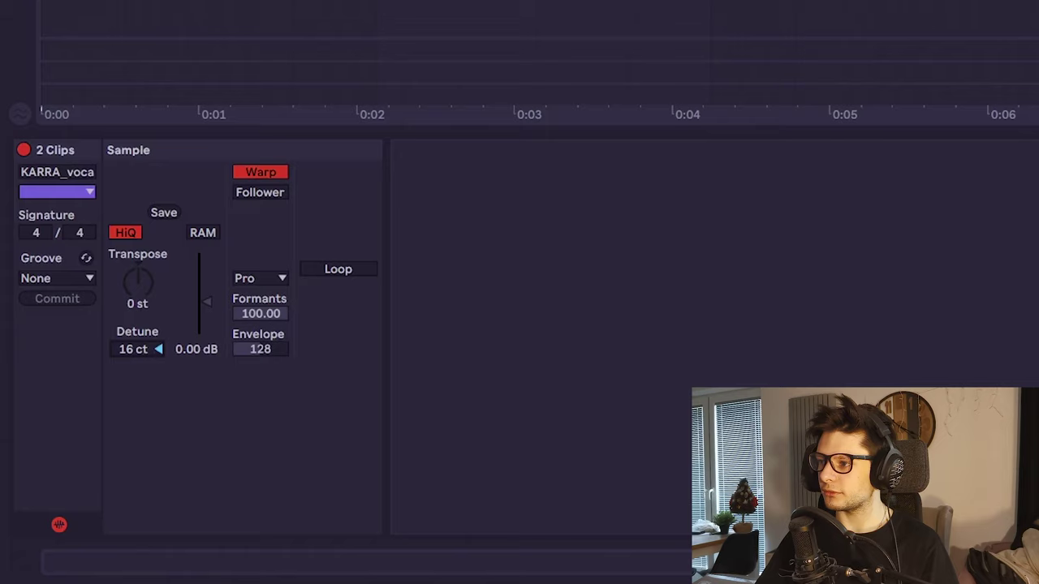
left_click_drag(51, 162, 25, 163)
key("space")
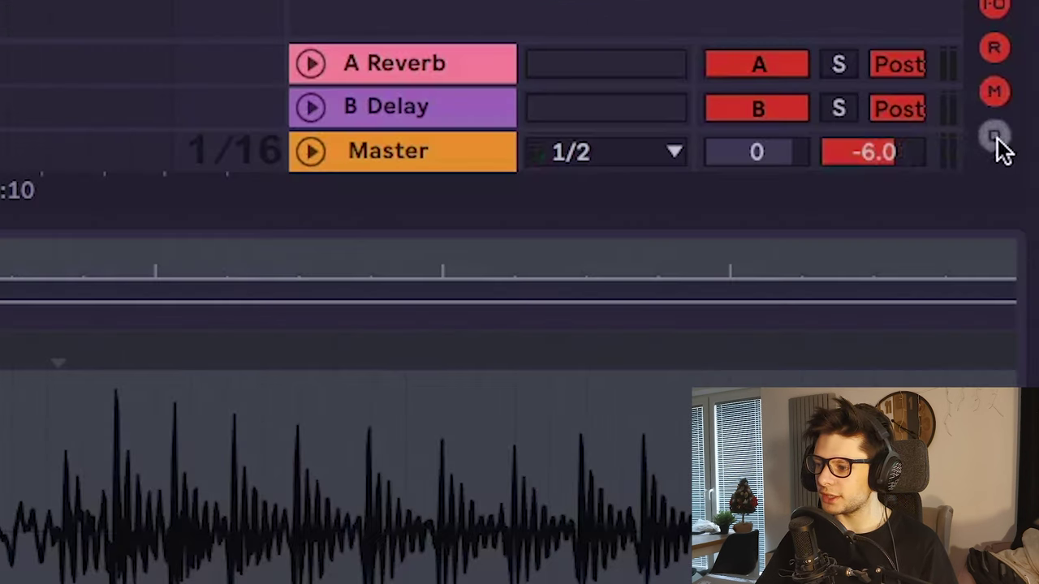
Show the track delay settings and set the delay of vocal track 10 to -13 ms.
left_click(1025, 344)
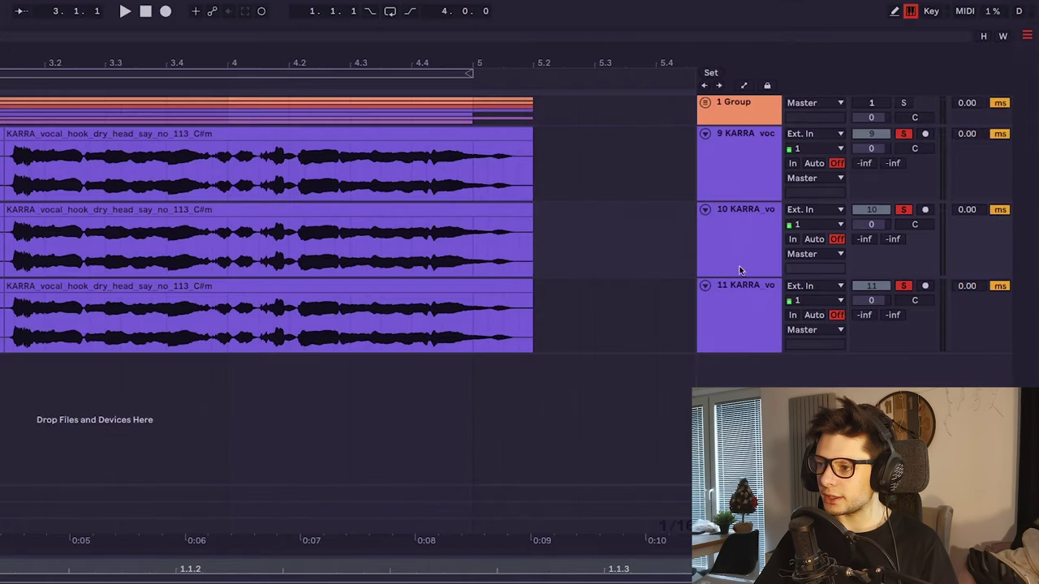
left_click(907, 228)
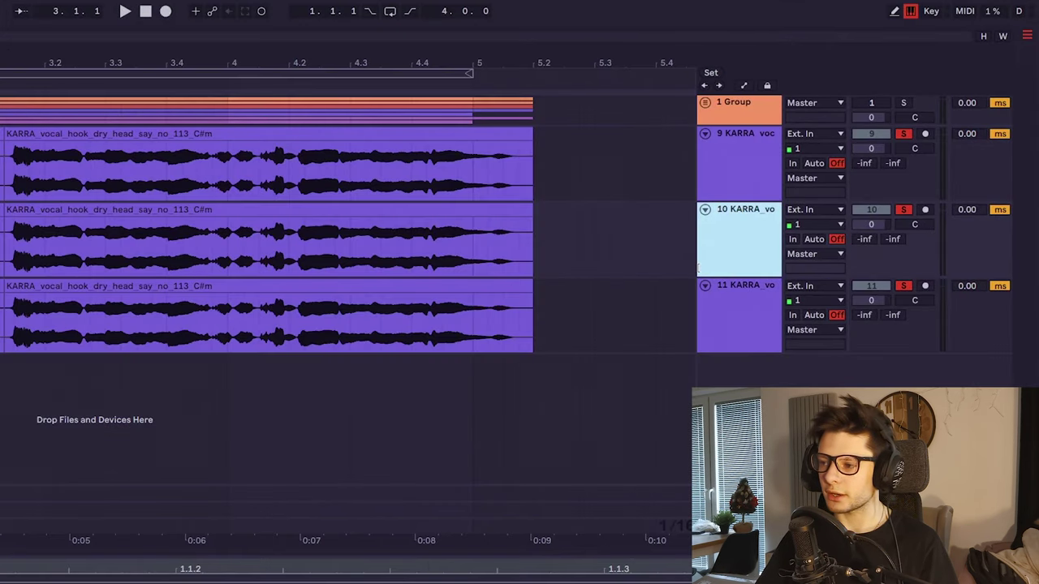
left_click(968, 210)
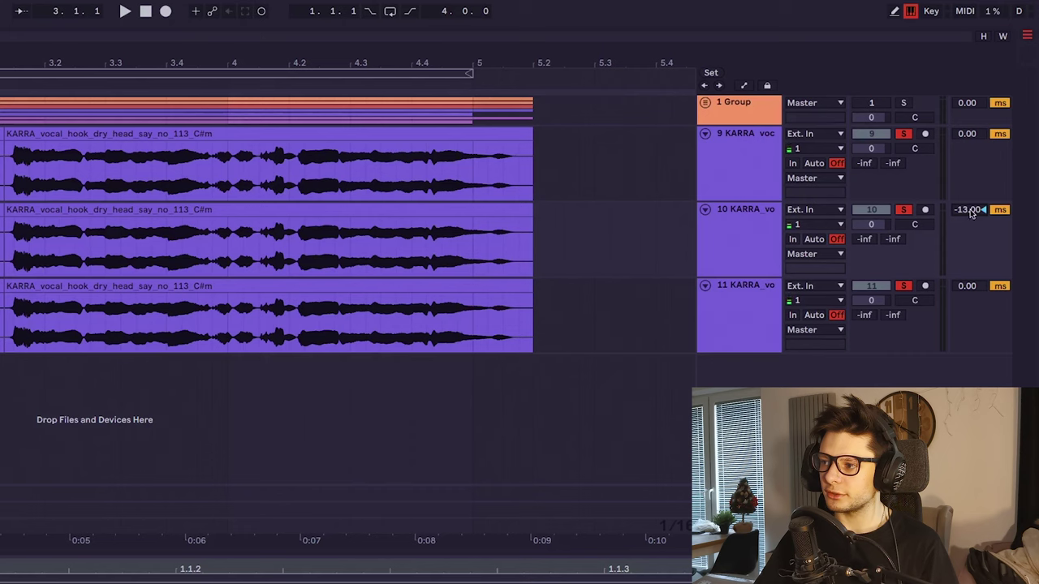
Set the track delay of vocal track 11 to 16 ms.
left_click(727, 173)
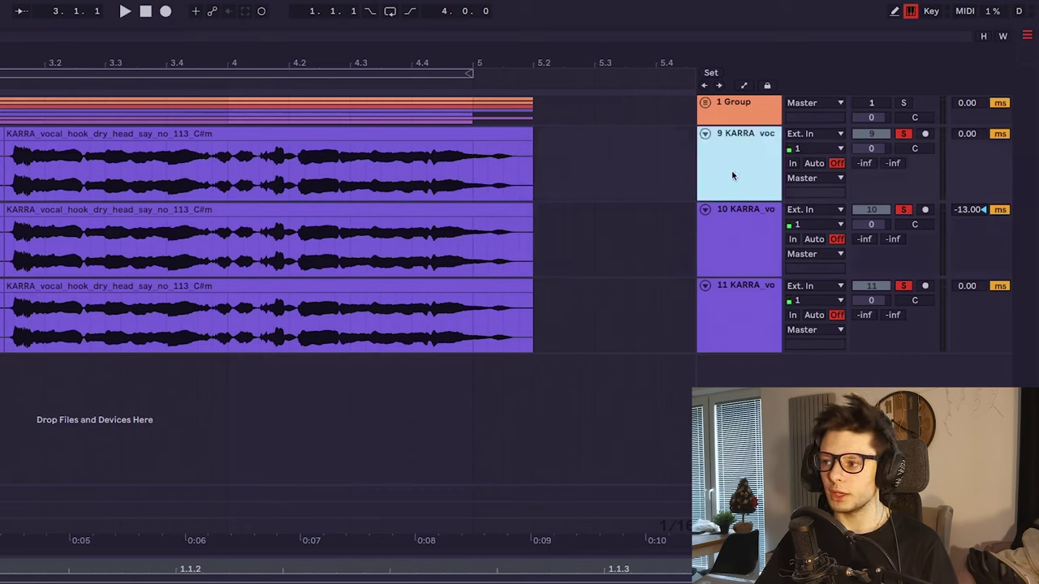
left_click(738, 322)
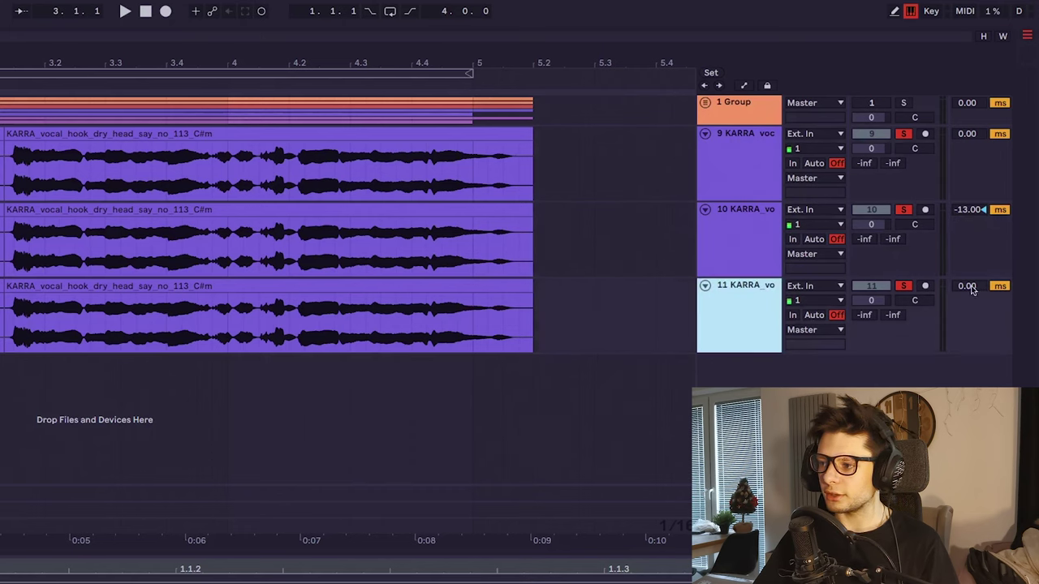
left_click_drag(971, 291, 972, 278)
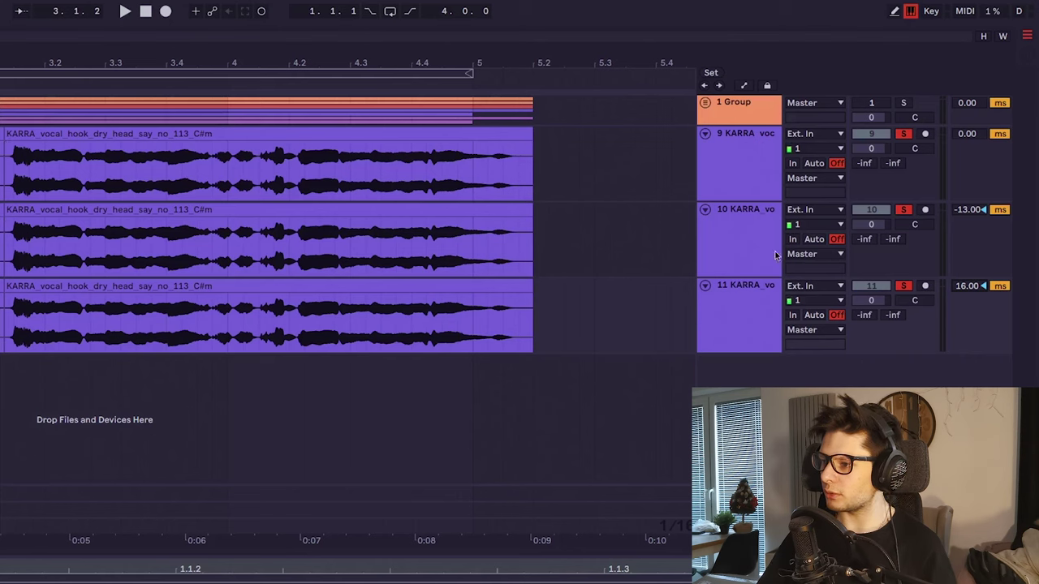
Pan vocal track 10 to 39L and vocal track 11 to 38R and play back the layers.
left_click(763, 250)
left_click_drag(924, 226, 923, 230)
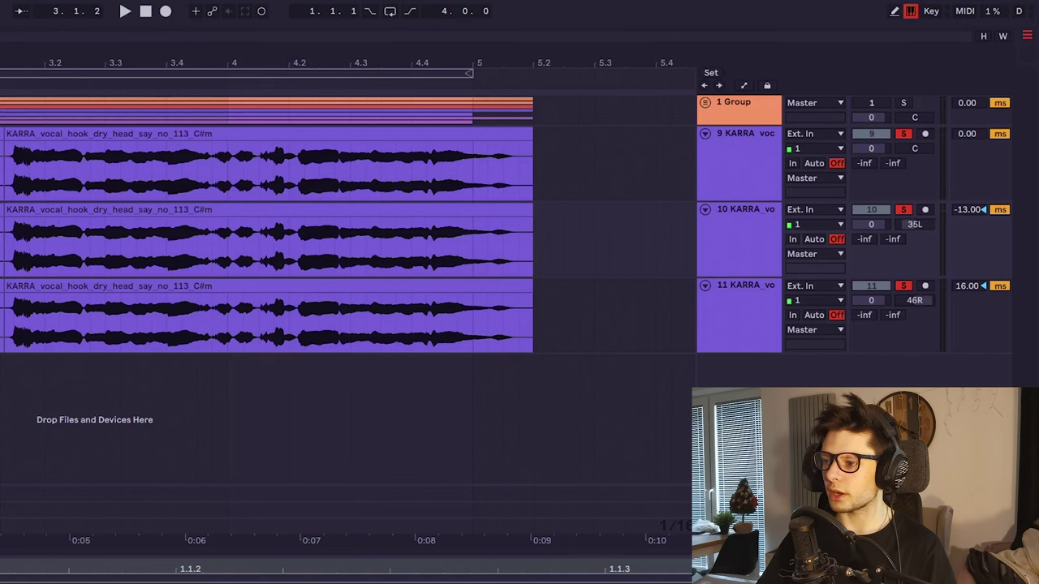
key("space")
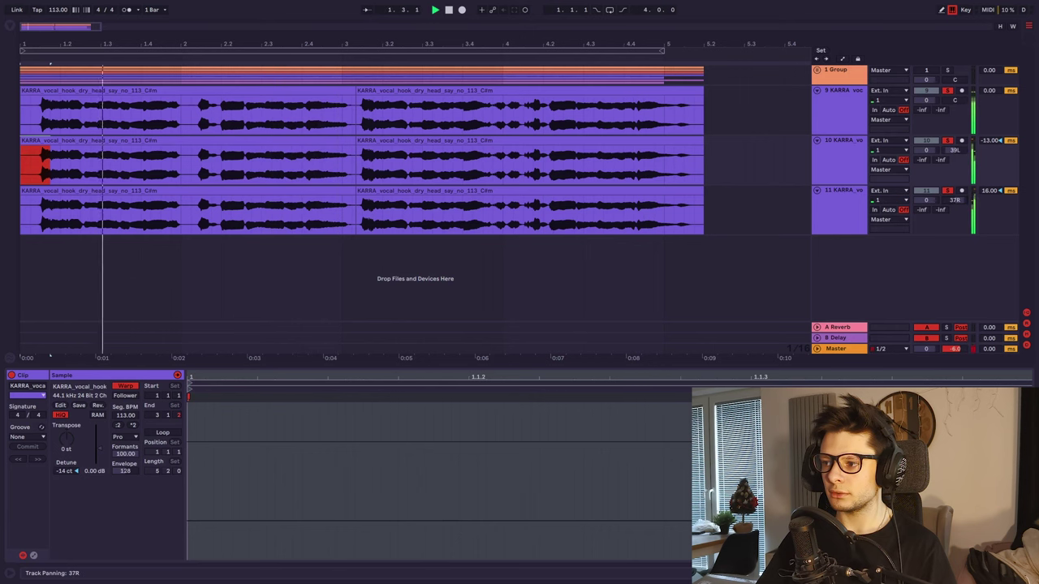
Select vocal tracks 10 and 11 together and toggle their solo to compare the playback with and without the doubles.
left_click(845, 166)
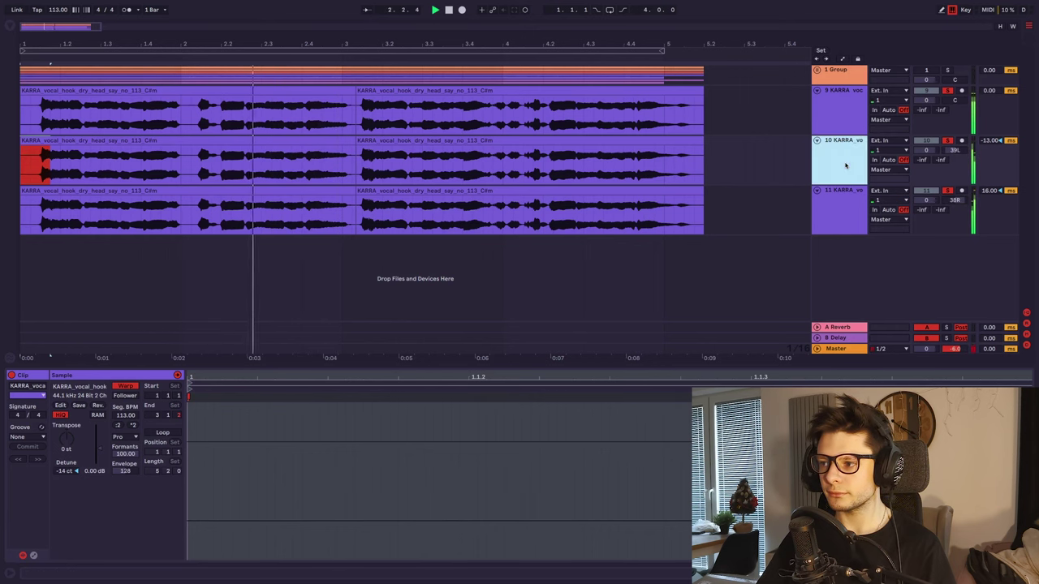
left_click(842, 202, "shift")
key("space")
left_click(947, 92)
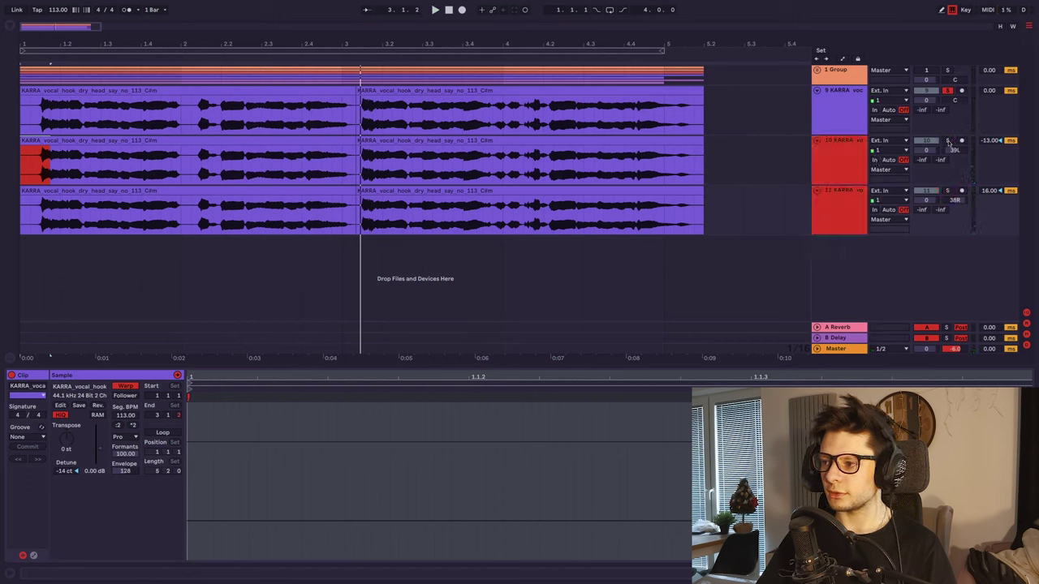
key("space")
Lower the volume of vocal tracks 10 and 11 to -8.3 dB while comparing them against the main vocal in playback.
left_click_drag(926, 150, 926, 187)
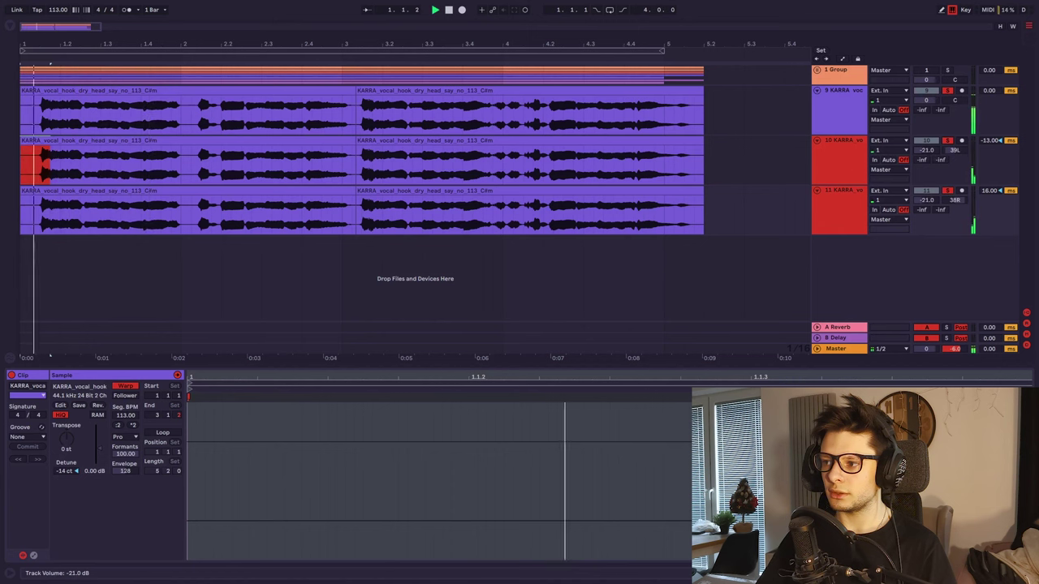
left_click_drag(926, 187, 926, 164)
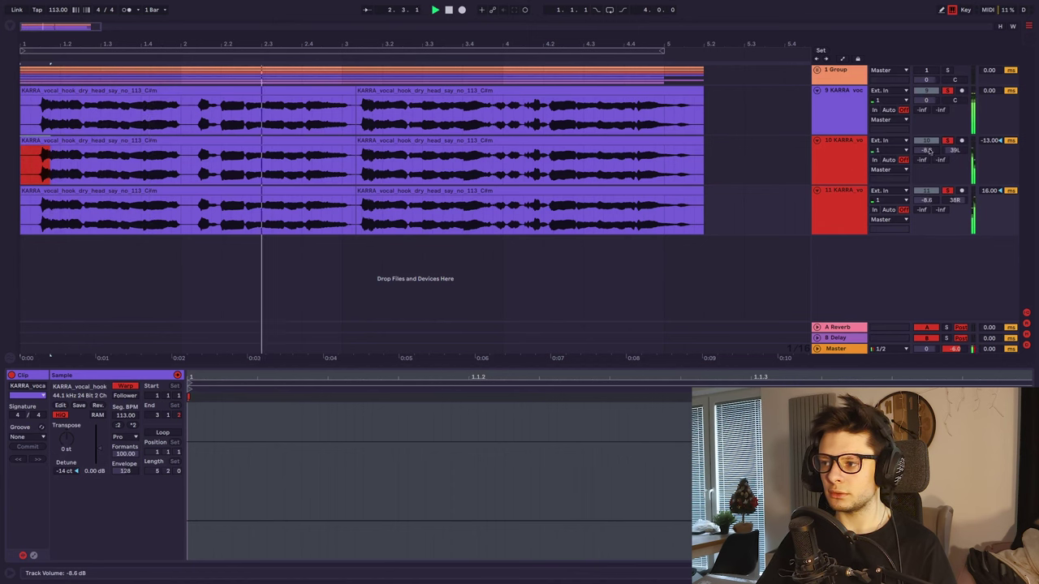
left_click(852, 164)
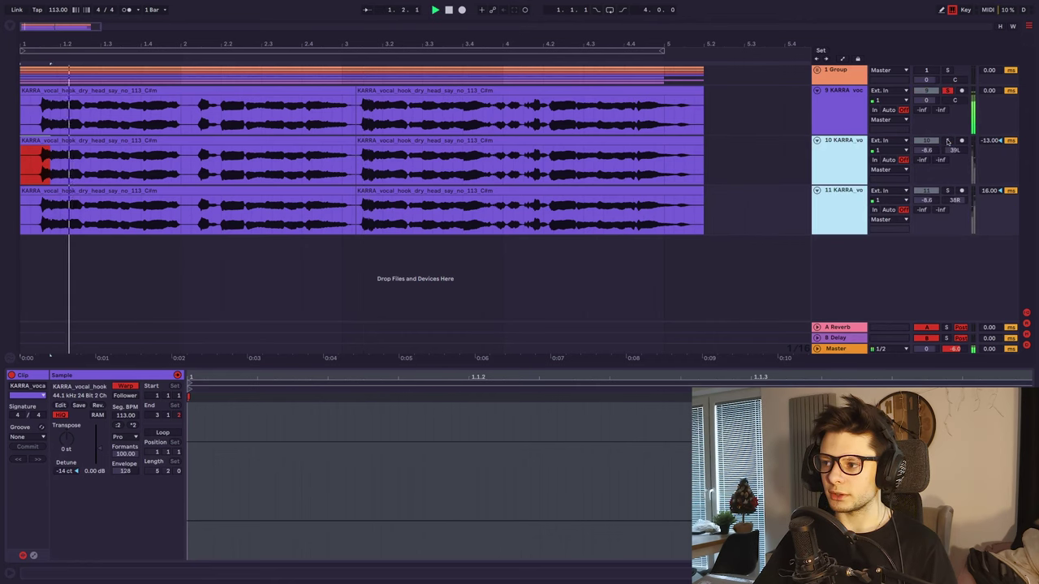
left_click(947, 142)
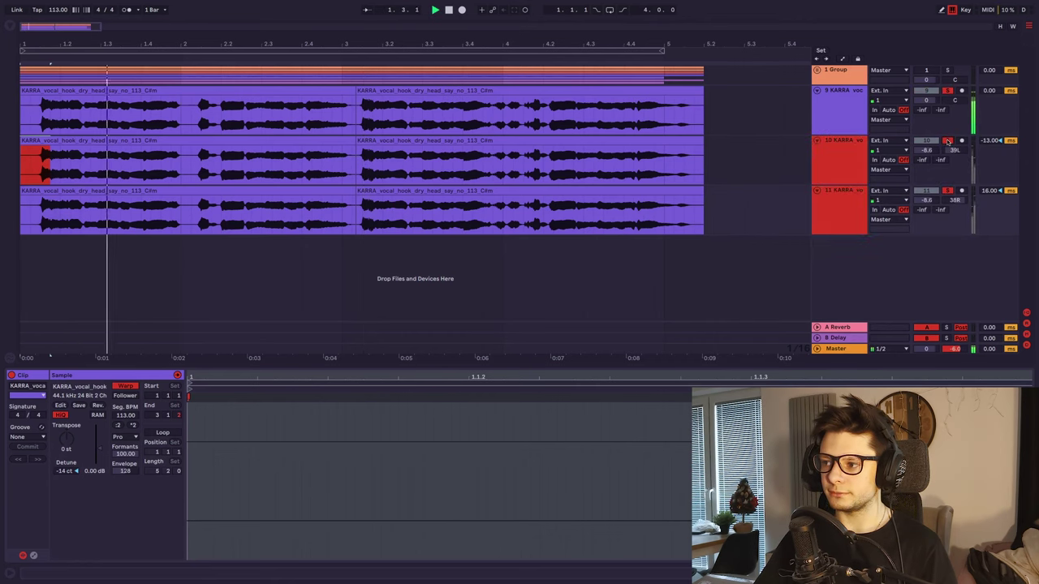
left_click_drag(931, 153, 930, 150)
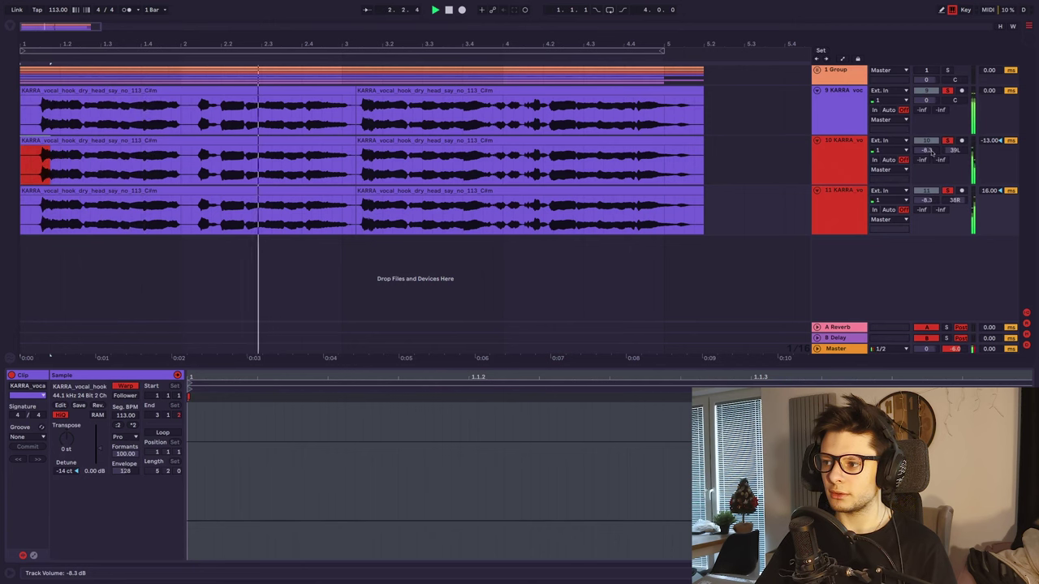
left_click(844, 169)
key("space")
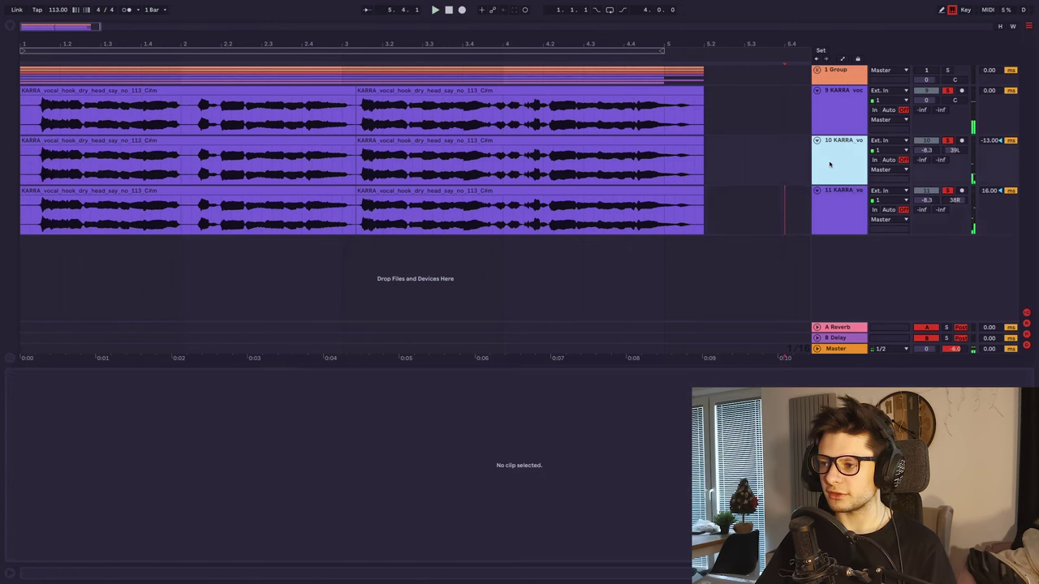
left_click(765, 188)
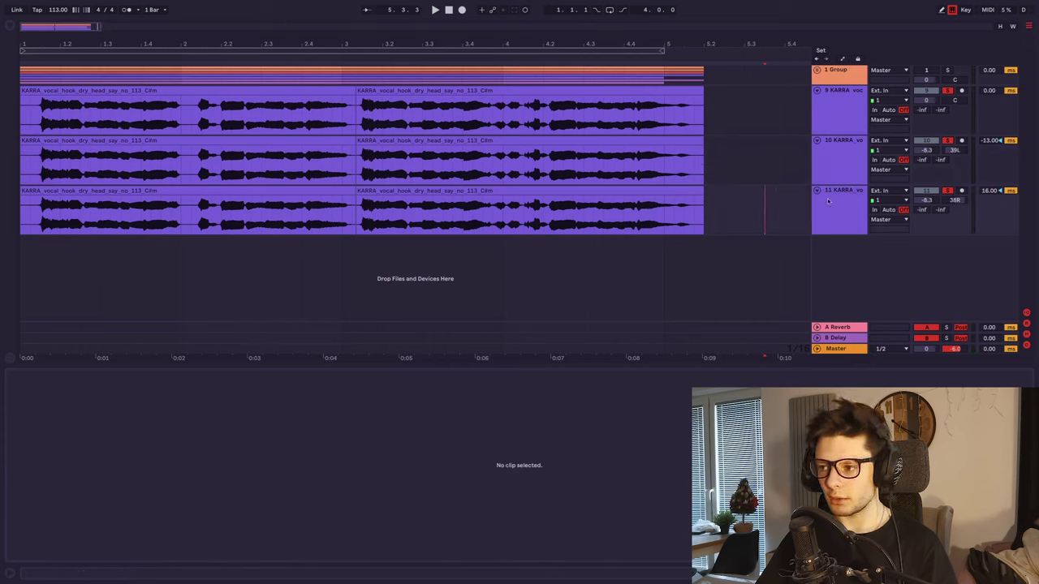
Duplicate vocal track 9, move the copy below vocal track 11 and solo it.
left_click(837, 119)
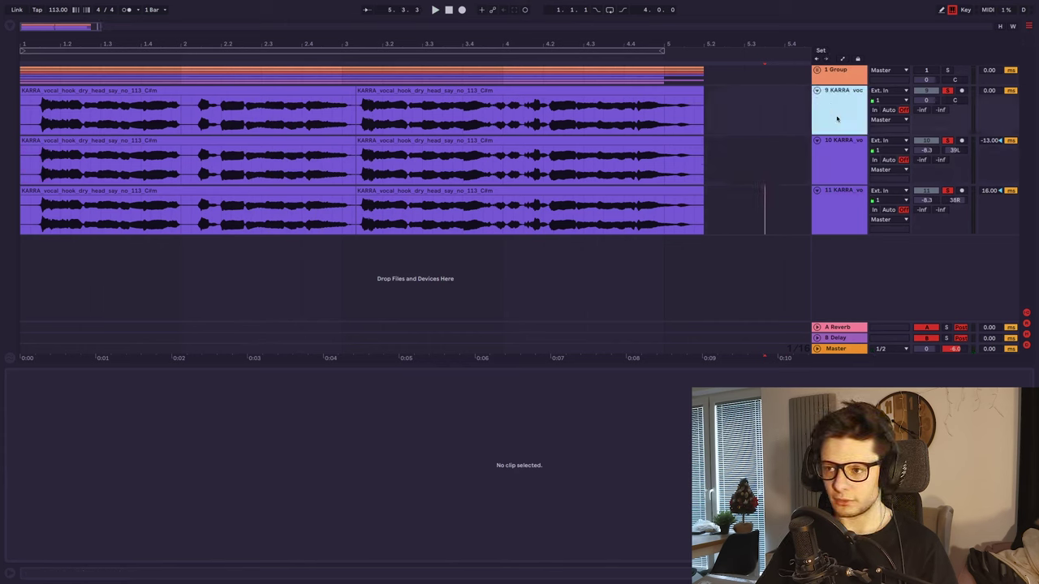
key("ctrl+d")
left_click_drag(844, 165, 842, 275)
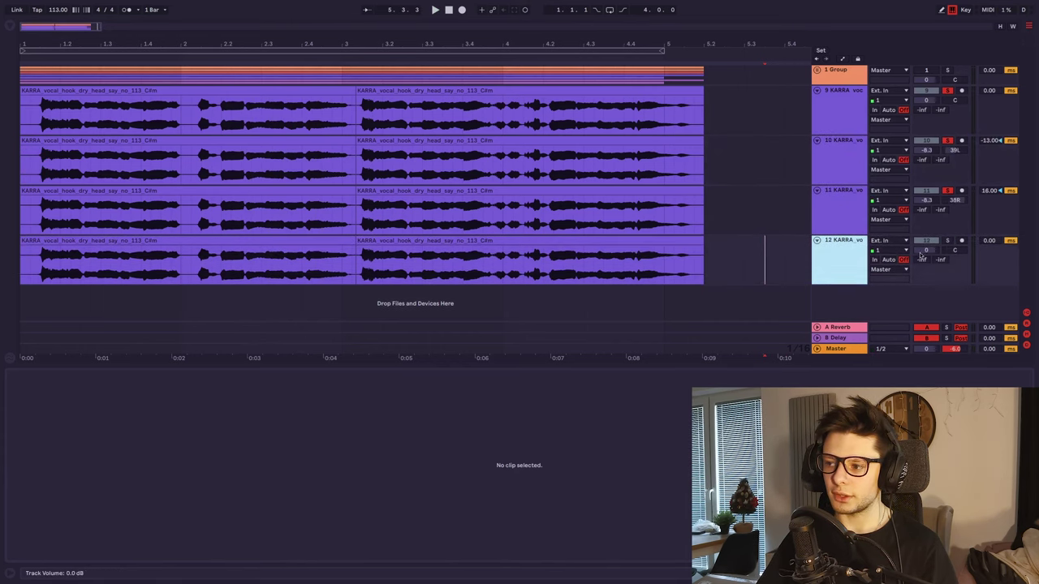
left_click(948, 240)
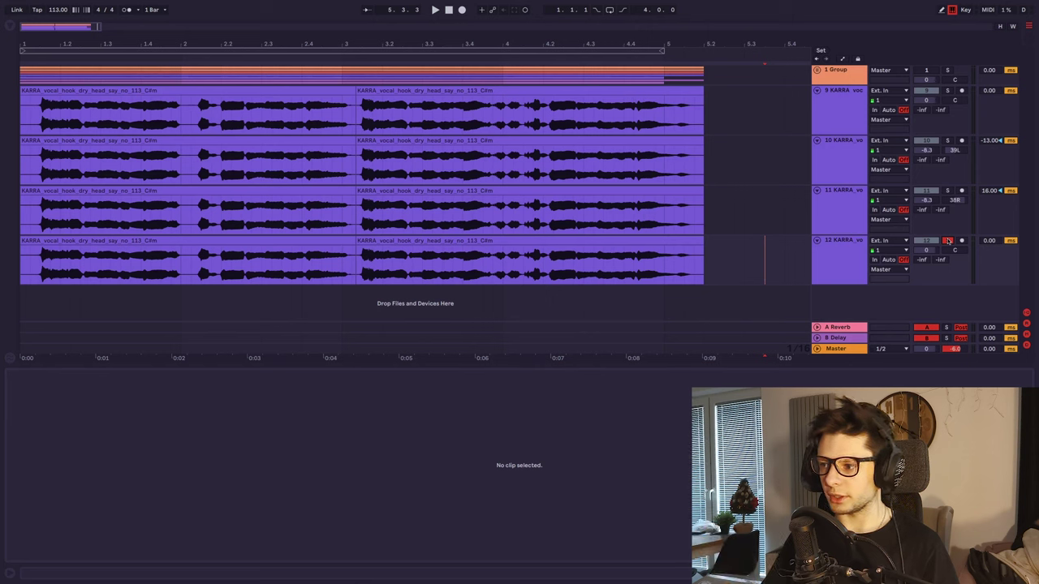
Audition LittleAlterBoy in Robot mode with a pitch of 6.0 on vocal track 12 and remove the plug-in.
left_click(161, 244)
left_click(385, 241, "shift")
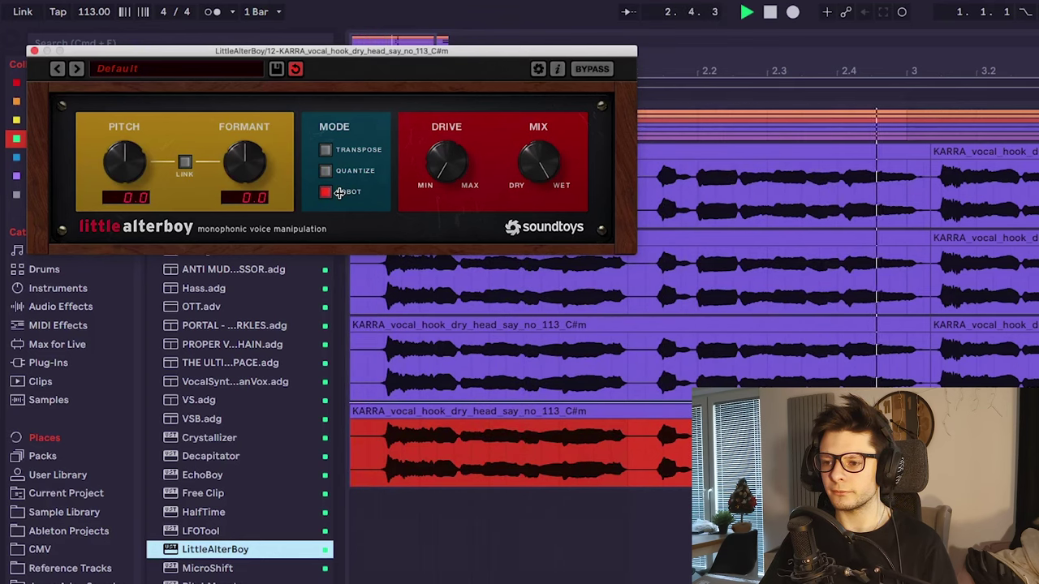
left_click_drag(319, 63, 528, 136)
key("space")
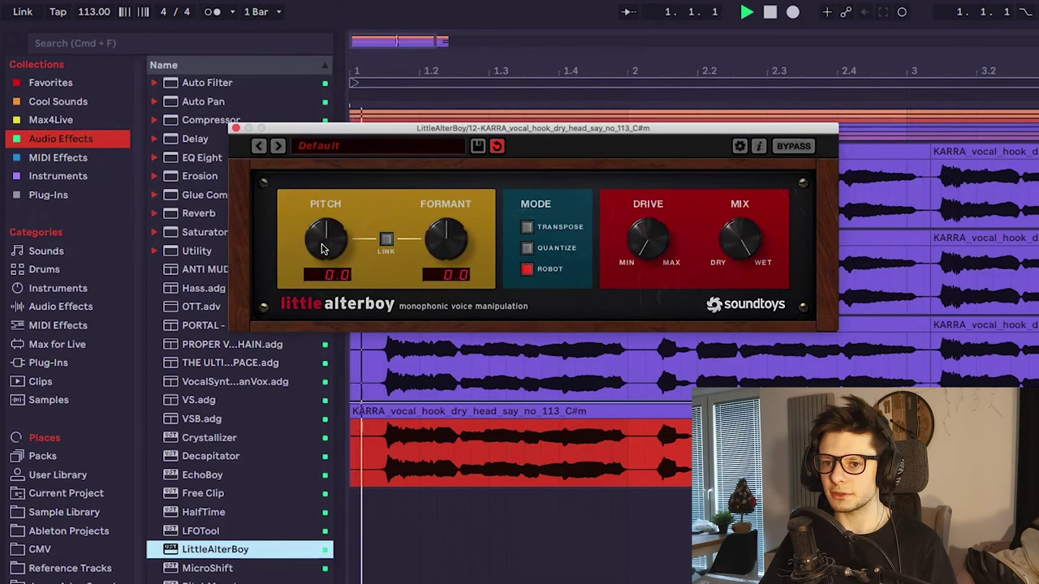
left_click_drag(323, 248, 330, 206)
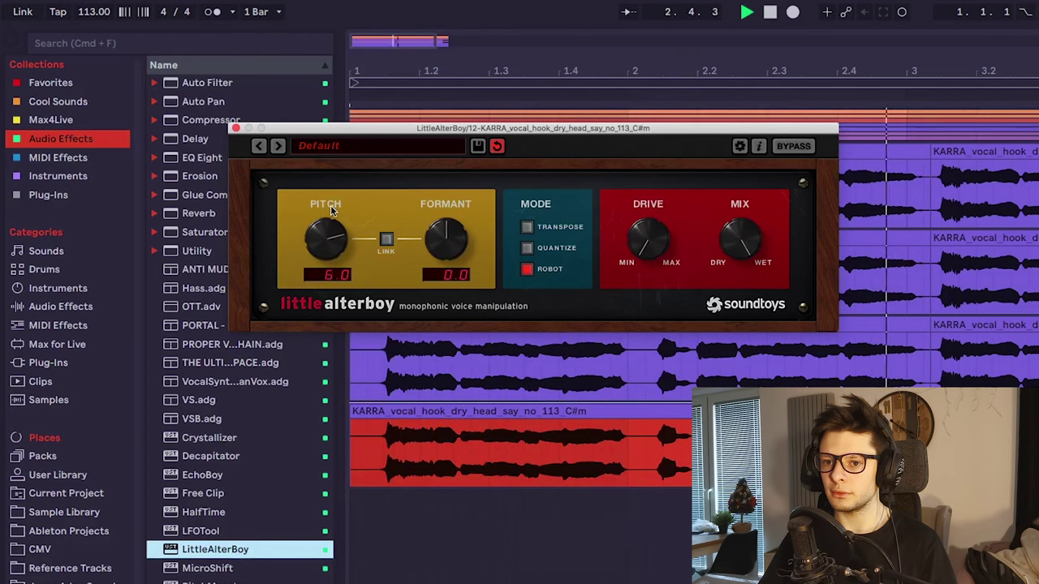
key("space")
left_click(352, 455)
key("Delete")
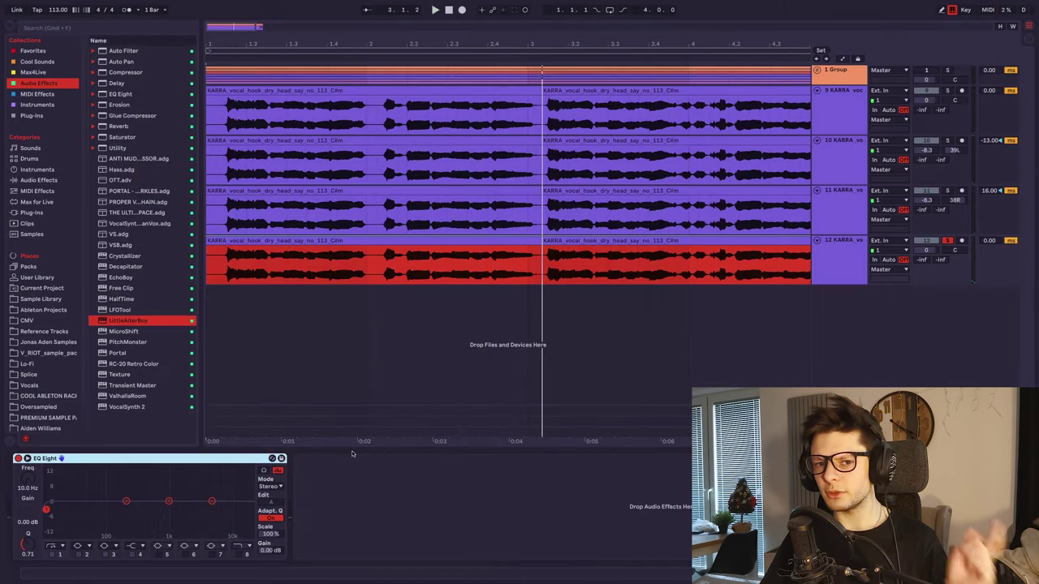
Load Waves Tune Real-Time Stereo on vocal track 12 with a 38.5 ms note transition, enable Target Pitch and play back the vocal.
left_click(47, 84)
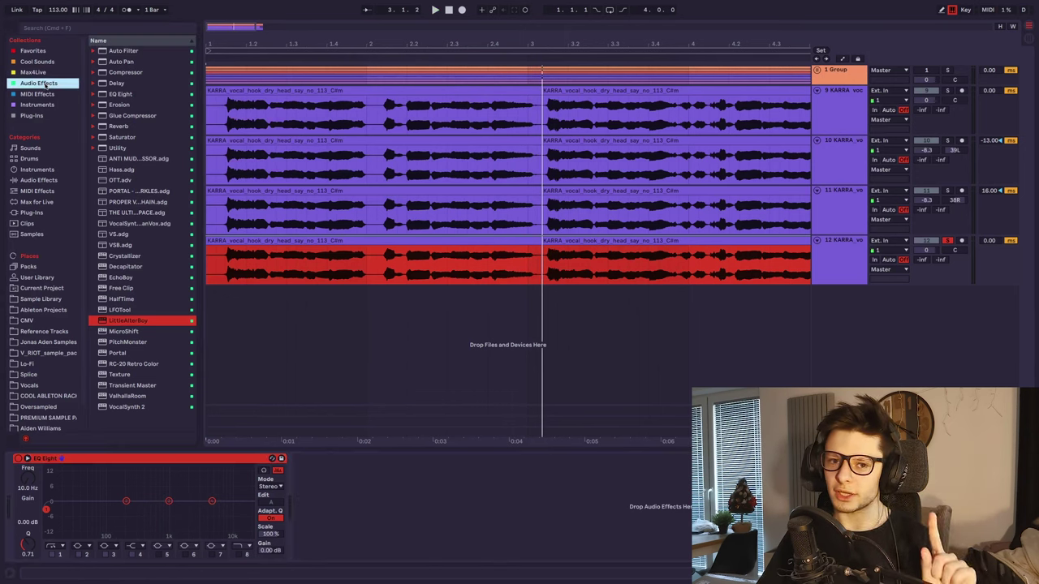
left_click(32, 115)
double_click(162, 139)
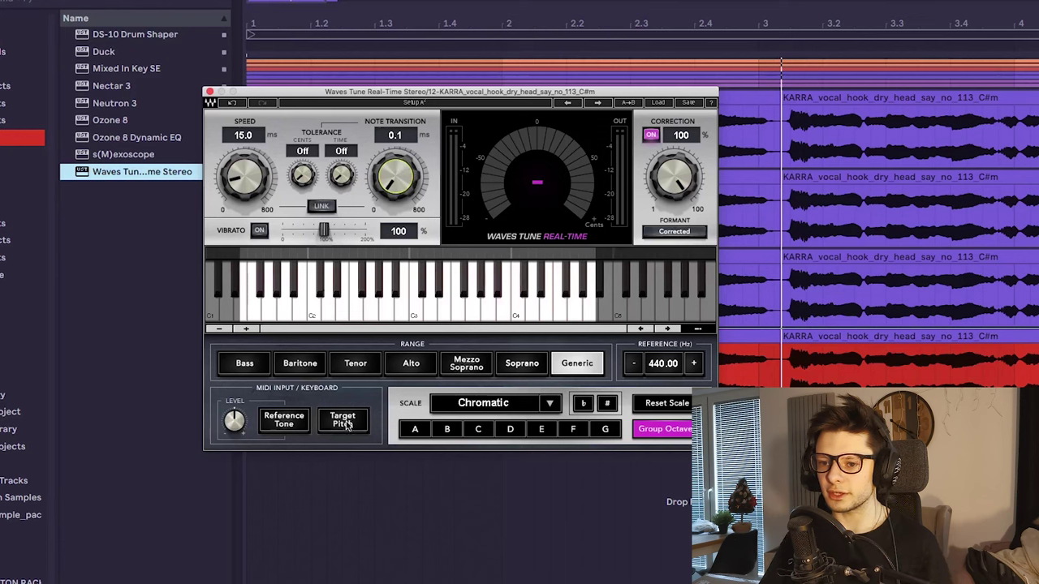
left_click(345, 423)
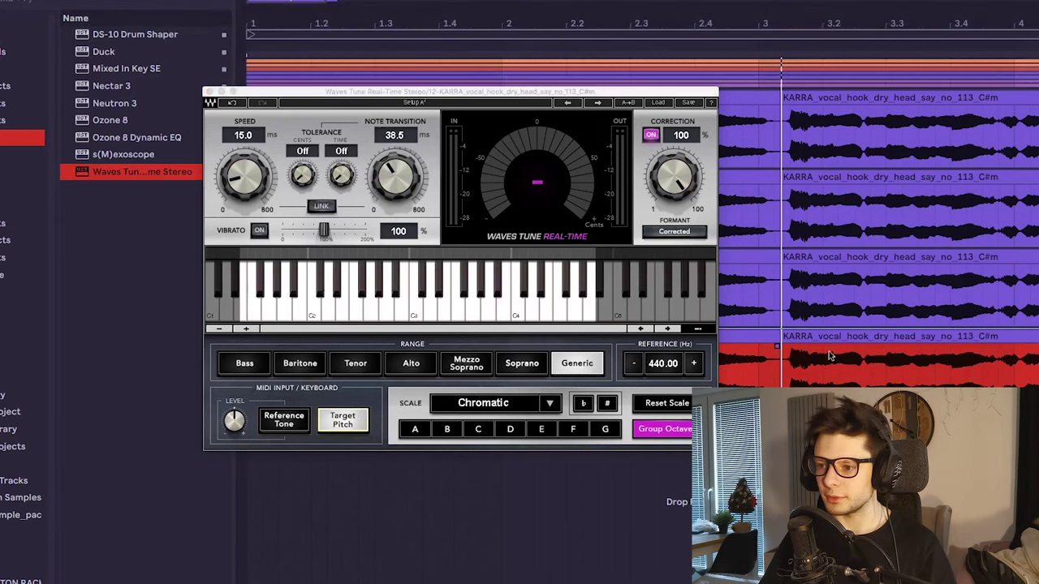
key("space")
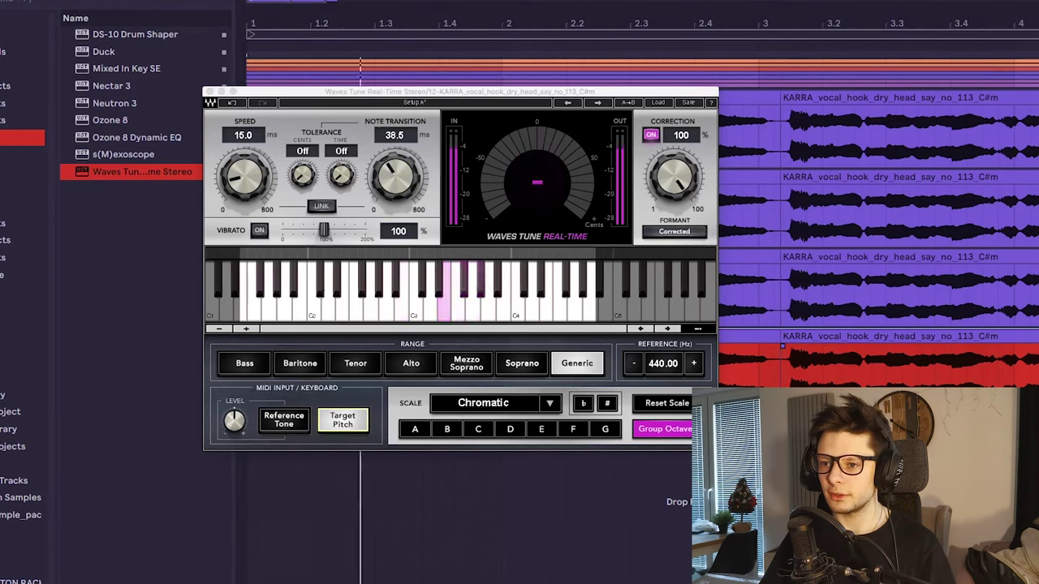
left_click_drag(463, 91, 462, 451)
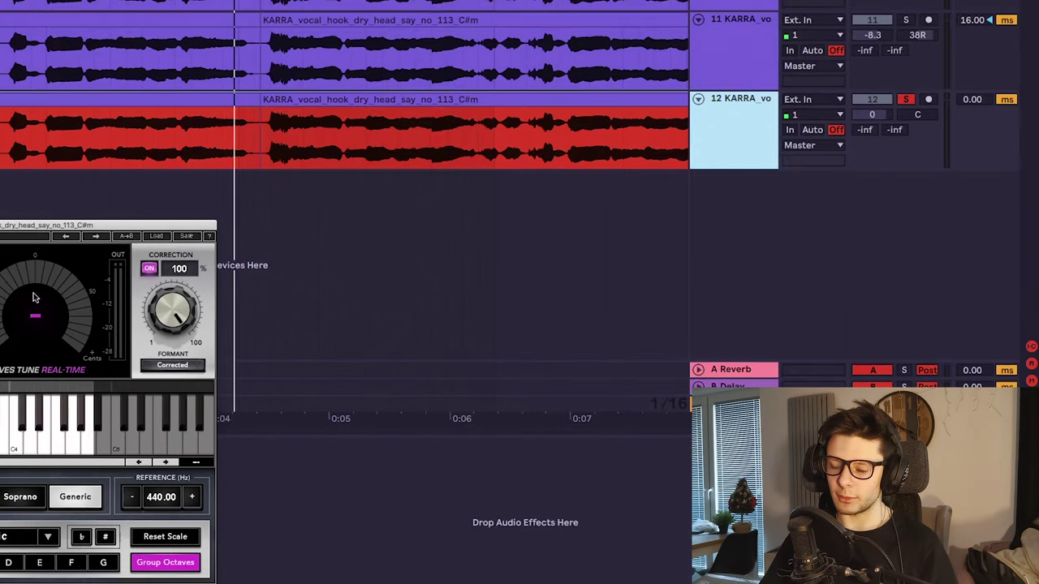
Insert a MIDI track below vocal track 12, route its output to Waves Tune on that track and arm it.
right_click(753, 229)
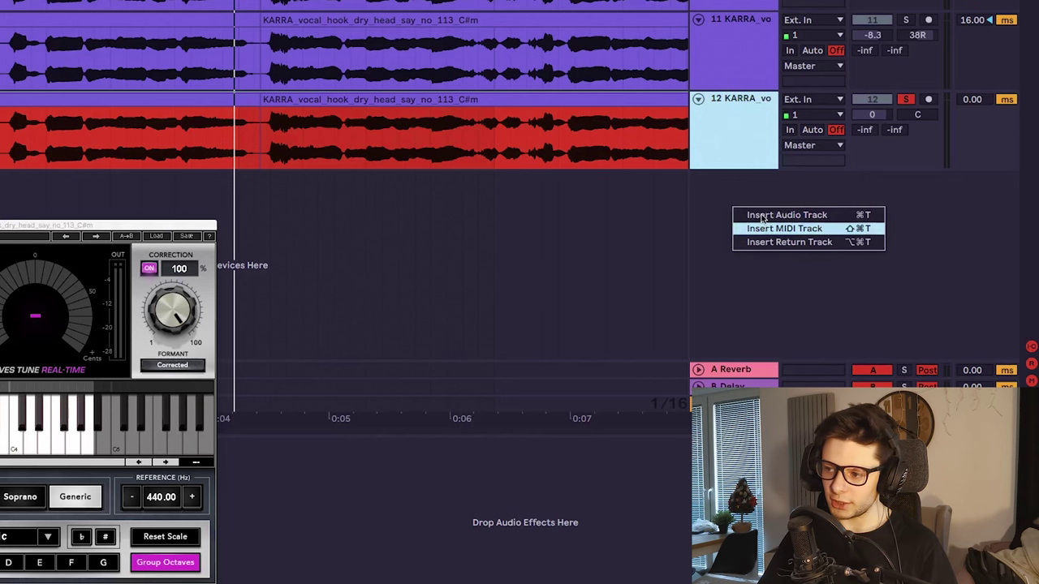
left_click(763, 226)
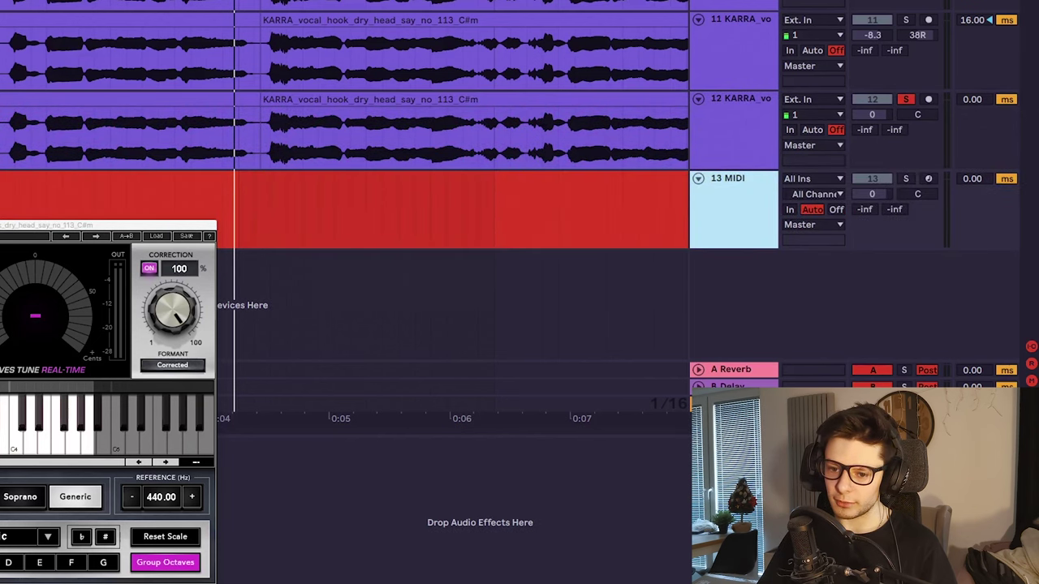
left_click(807, 224)
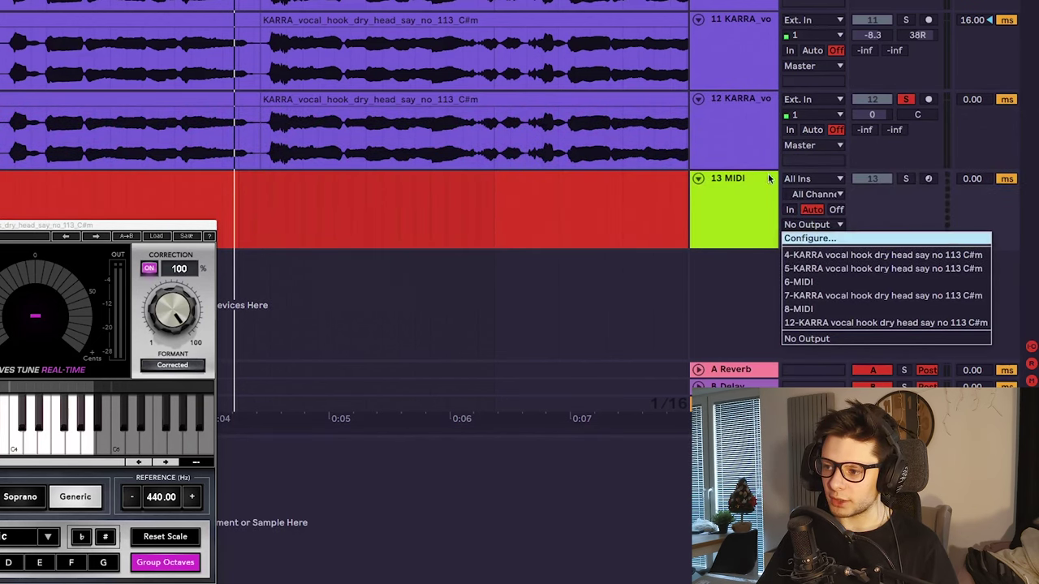
left_click(814, 323)
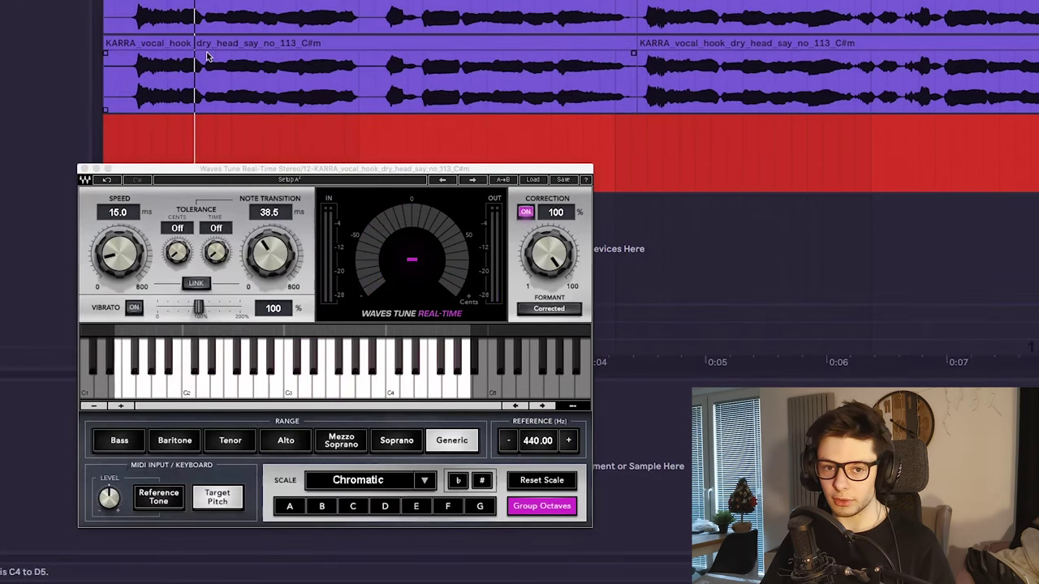
key("space")
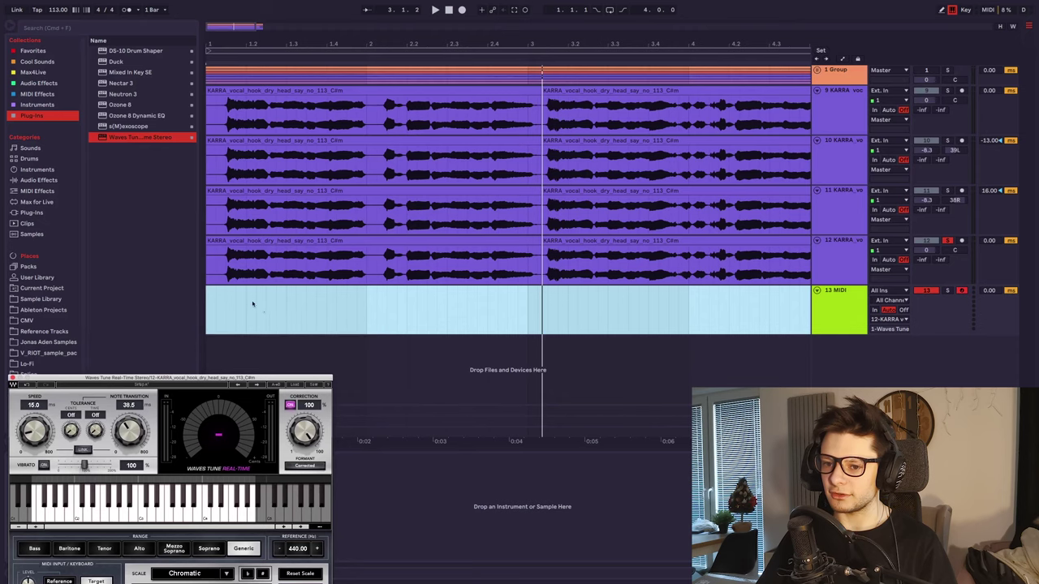
Copy both harmony MIDI clips from MIDI track 6 in the group and paste them at bar 1 of MIDI track 13.
left_click(316, 309)
key("minus")
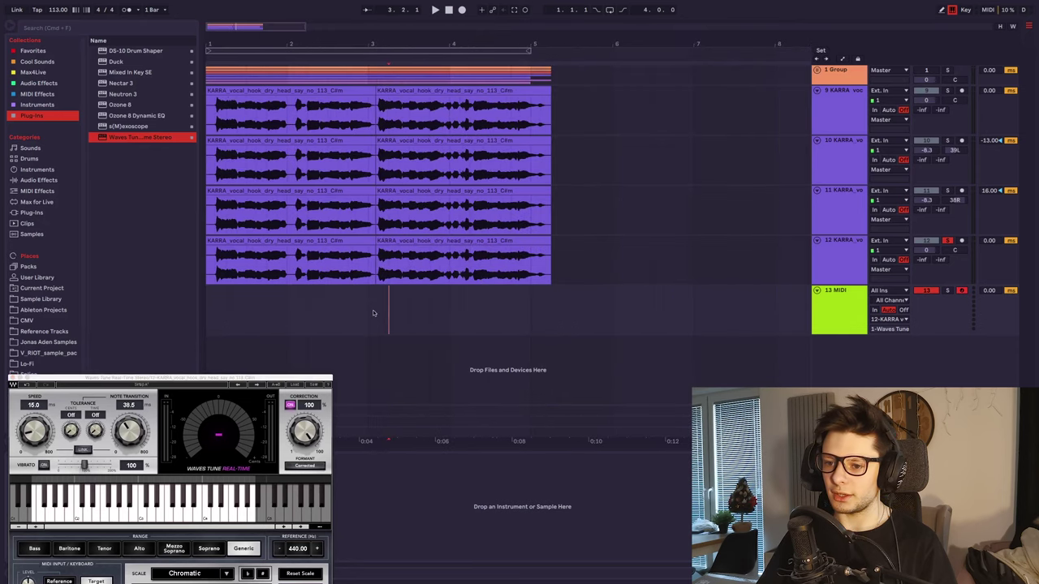
left_click_drag(370, 313, 207, 313)
left_click(818, 70)
scroll(331, 195, "down", 3)
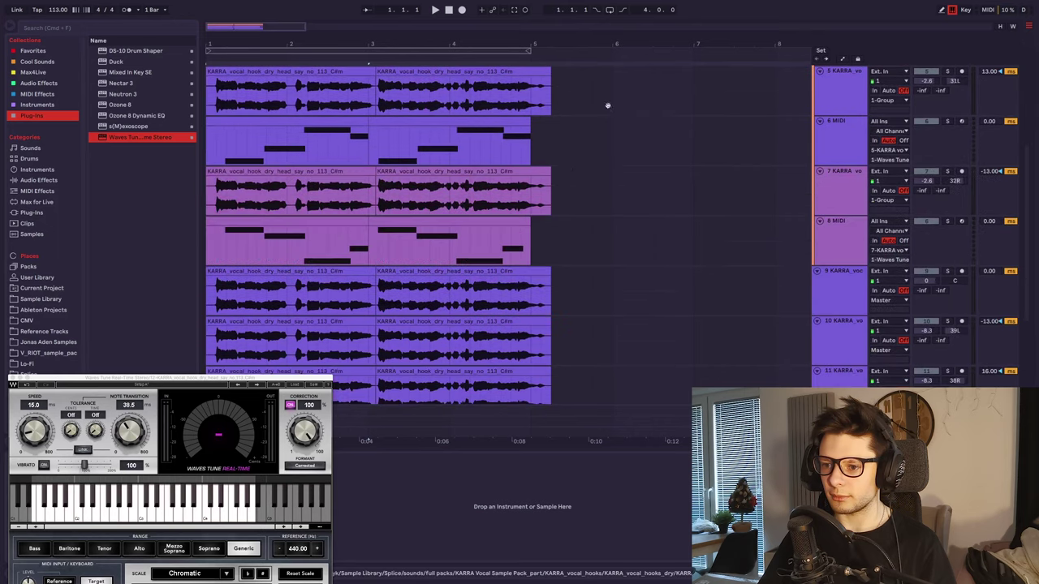
left_click(328, 152, "shift")
scroll(438, 154, "left", 1)
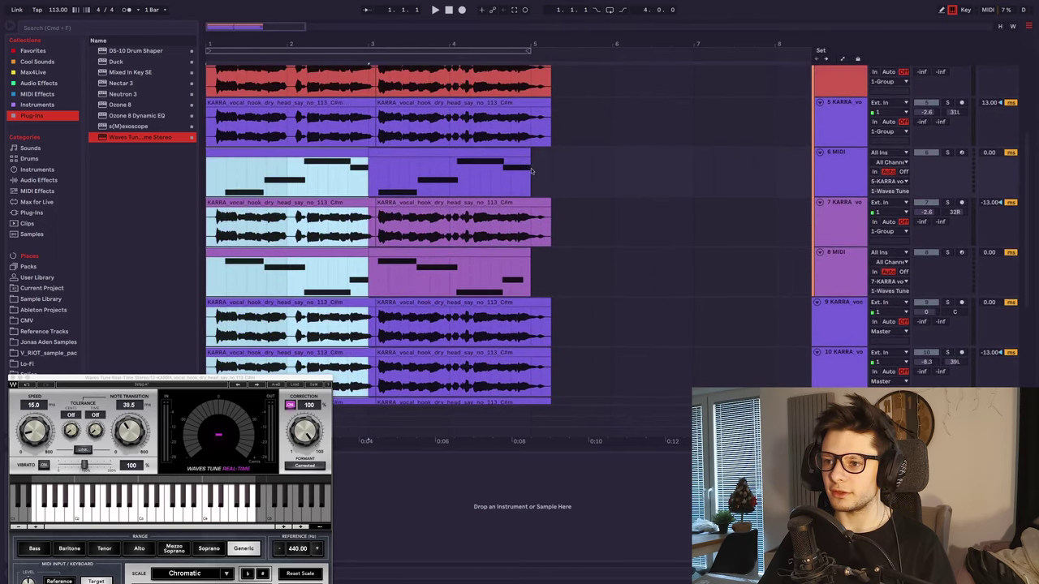
left_click(539, 166)
left_click(506, 152)
left_click(359, 152, "shift")
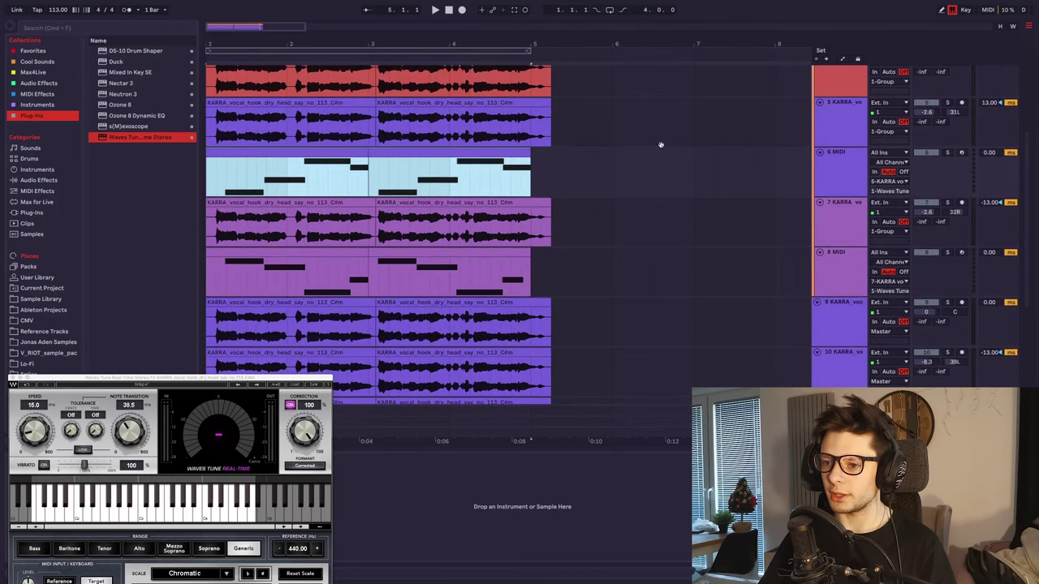
key("alt+u")
left_click(212, 136)
key("super+v")
key("z")
key("u")
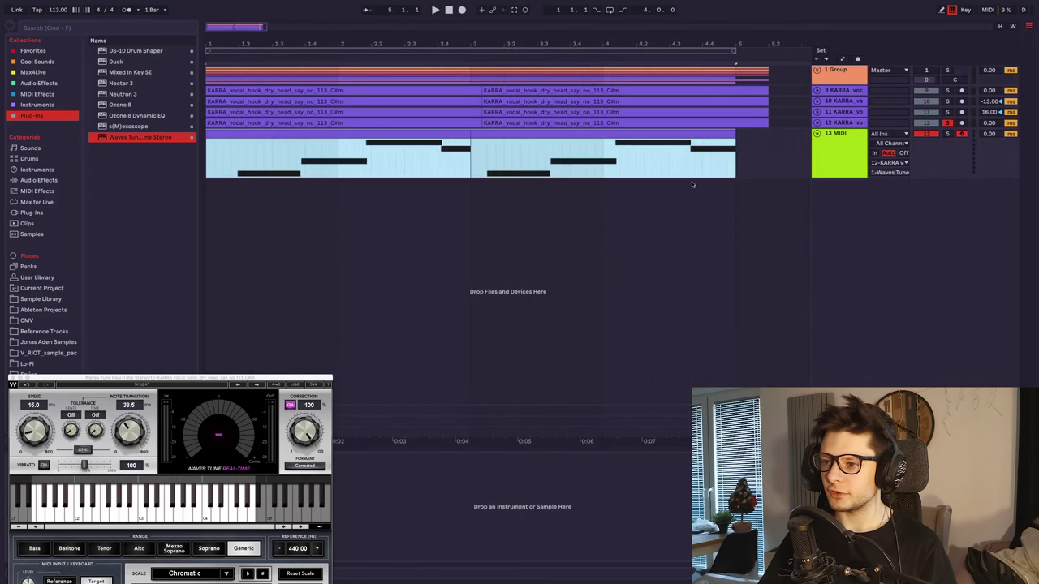
Play back the MIDI-tuned vocal on track 12 while adjusting the Waves Tune note transition.
left_click(479, 164)
key("minus")
left_click(817, 123, "alt")
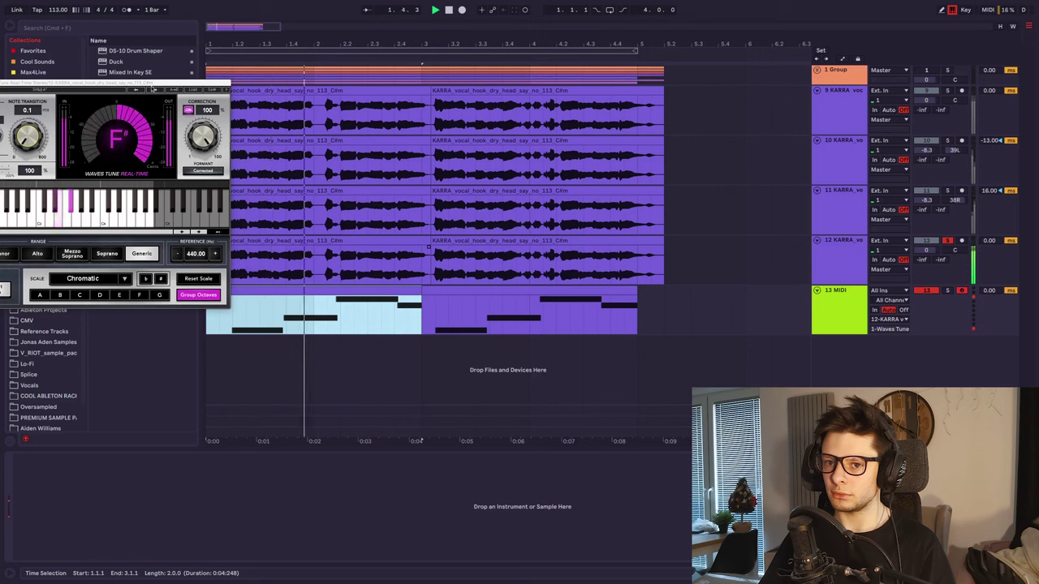
left_click_drag(151, 84, 325, 30)
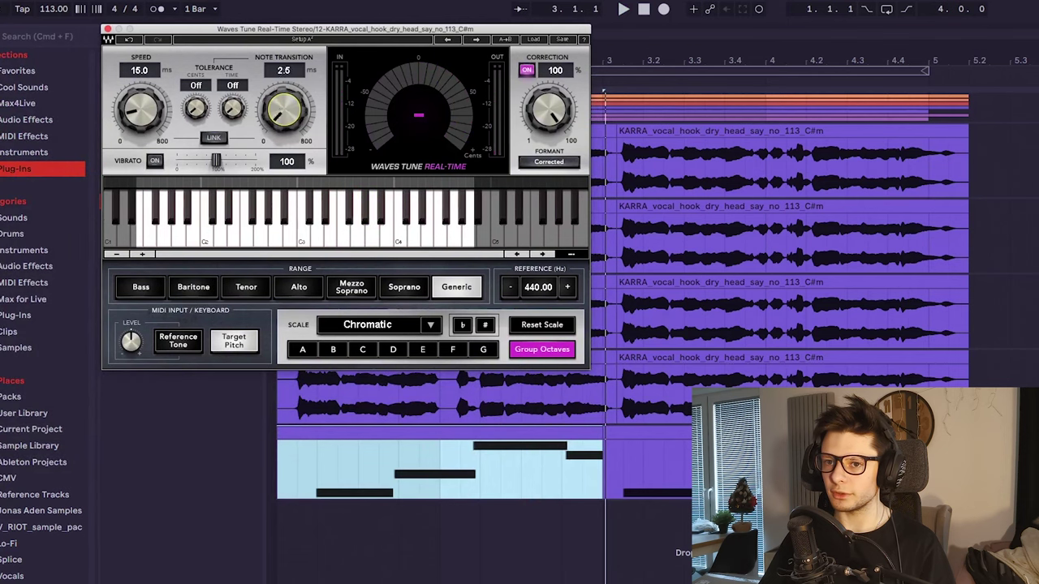
left_click_drag(284, 110, 284, 86)
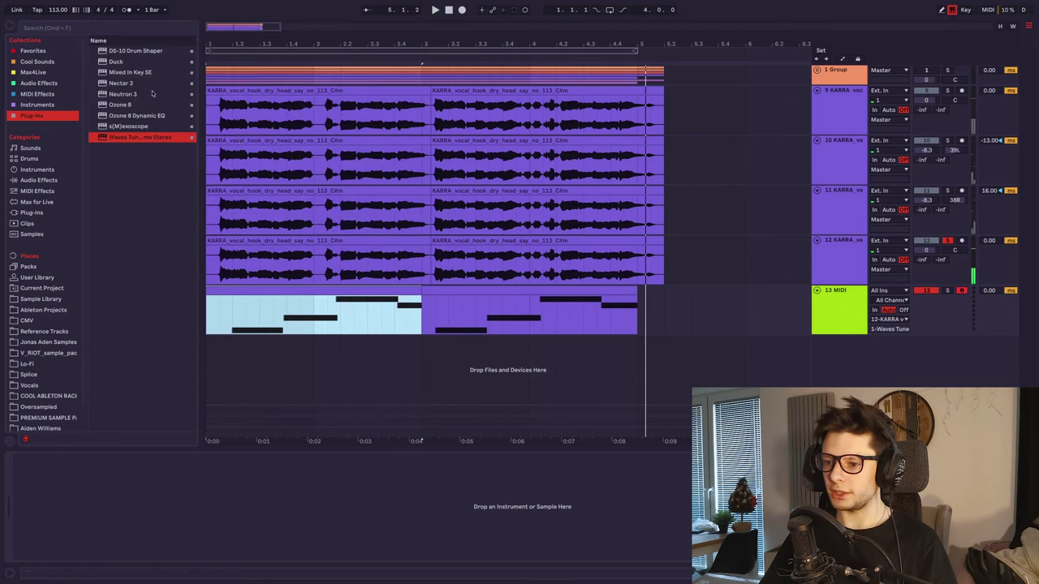
Duplicate vocal track 12 together with MIDI track 13.
left_click(837, 271)
left_click(853, 313, "shift")
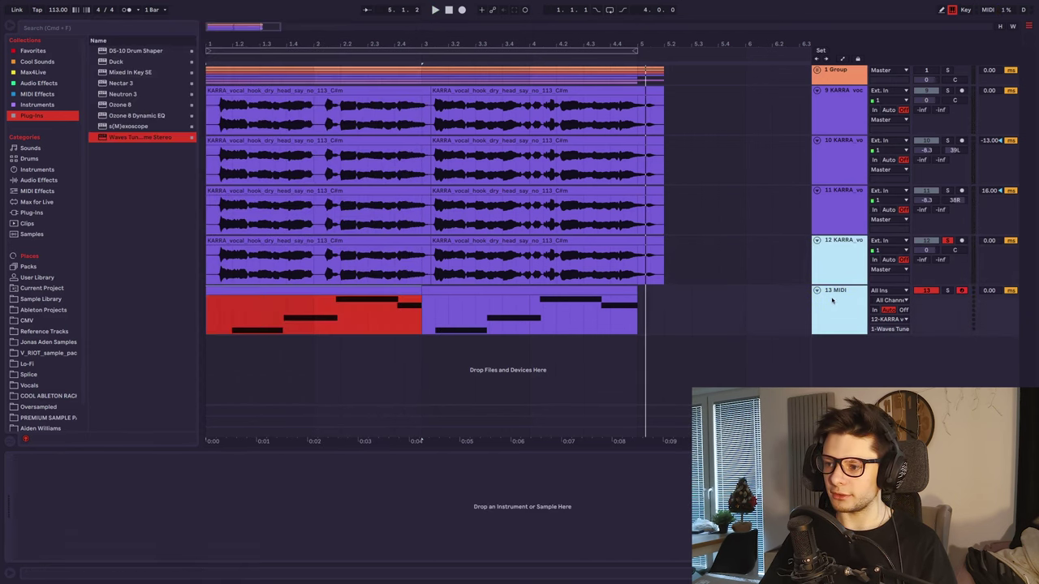
key("ctrl+d")
scroll(771, 332, "down", 2)
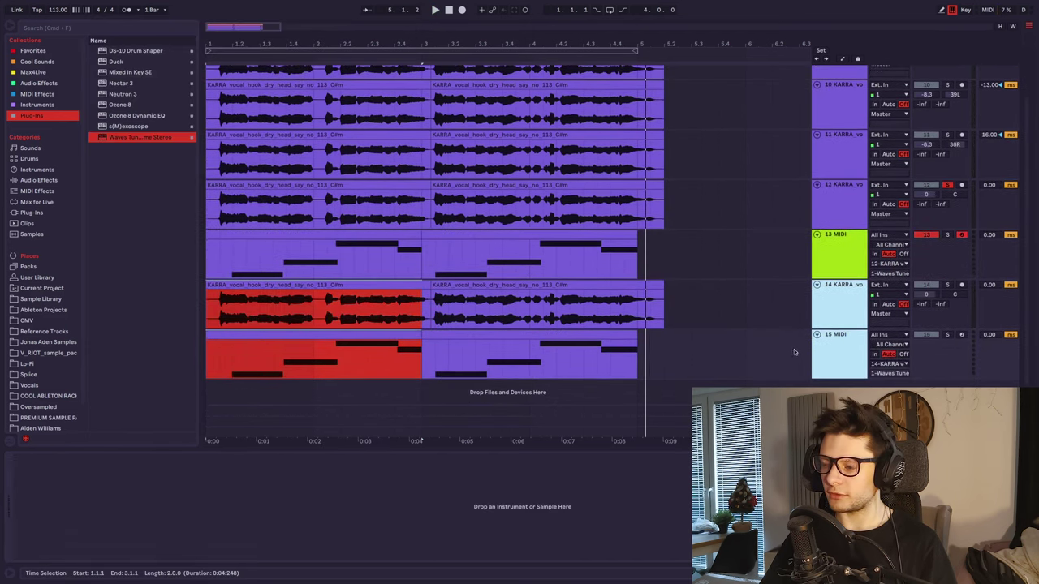
Replace the notes on MIDI track 15 with the MIDI clips copied from track 8, then solo vocal track 14 and play it.
left_click(837, 366)
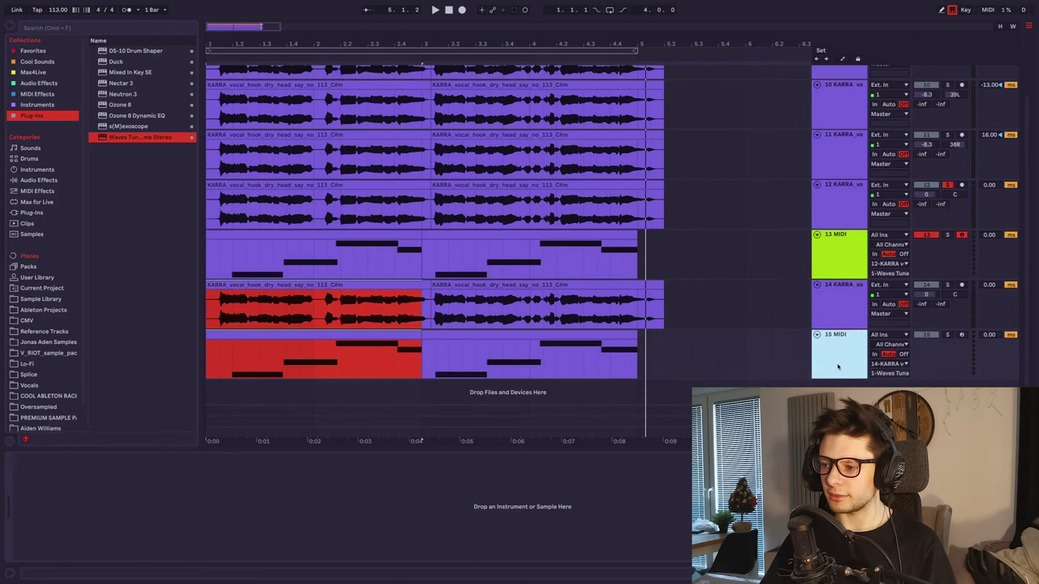
scroll(779, 320, "up", 2)
left_click(838, 342)
left_click(817, 70)
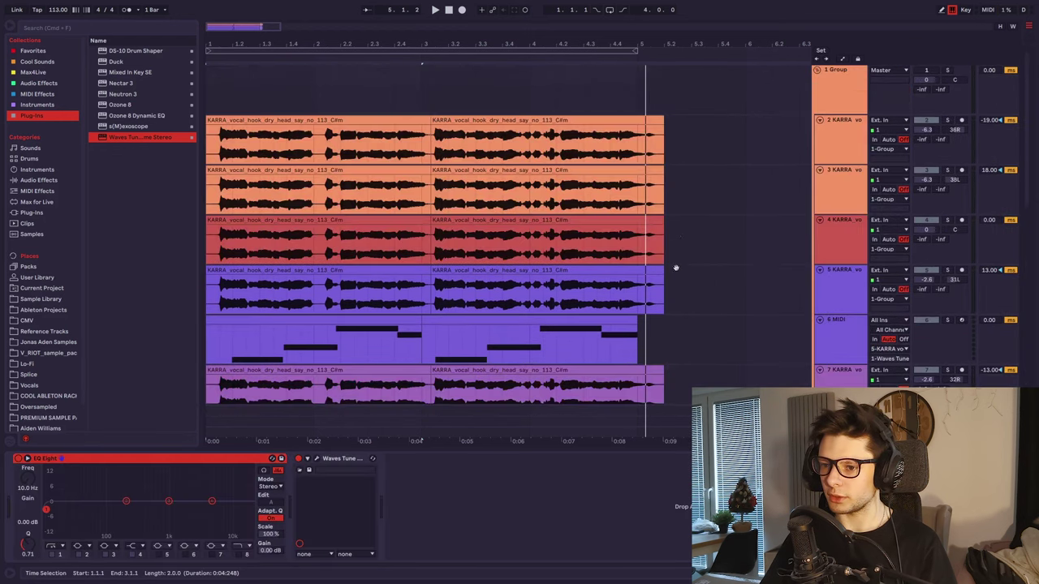
scroll(686, 256, "down", 6)
scroll(690, 231, "up", 2)
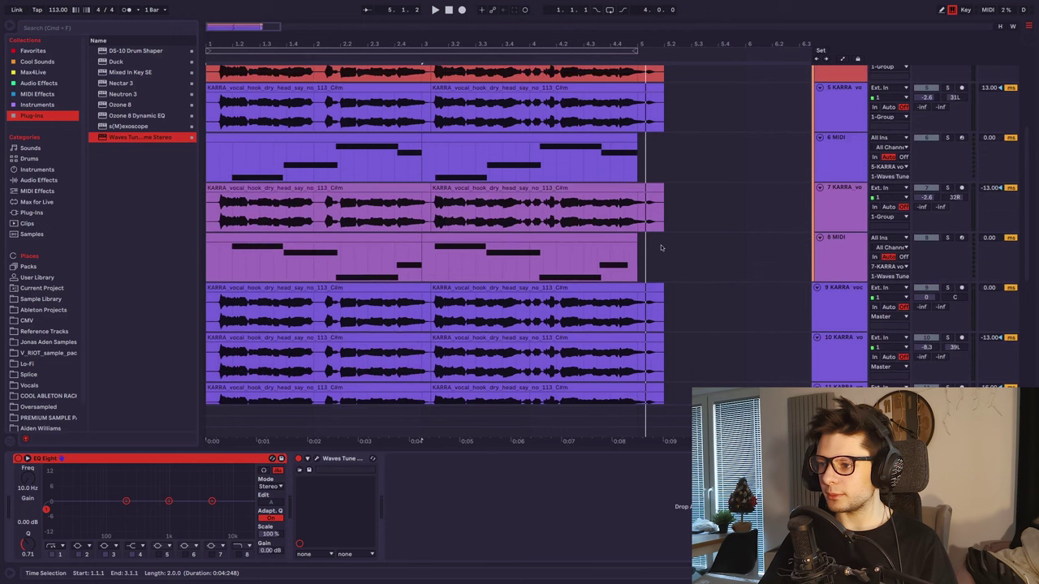
left_click(568, 240)
left_click(380, 237, "shift")
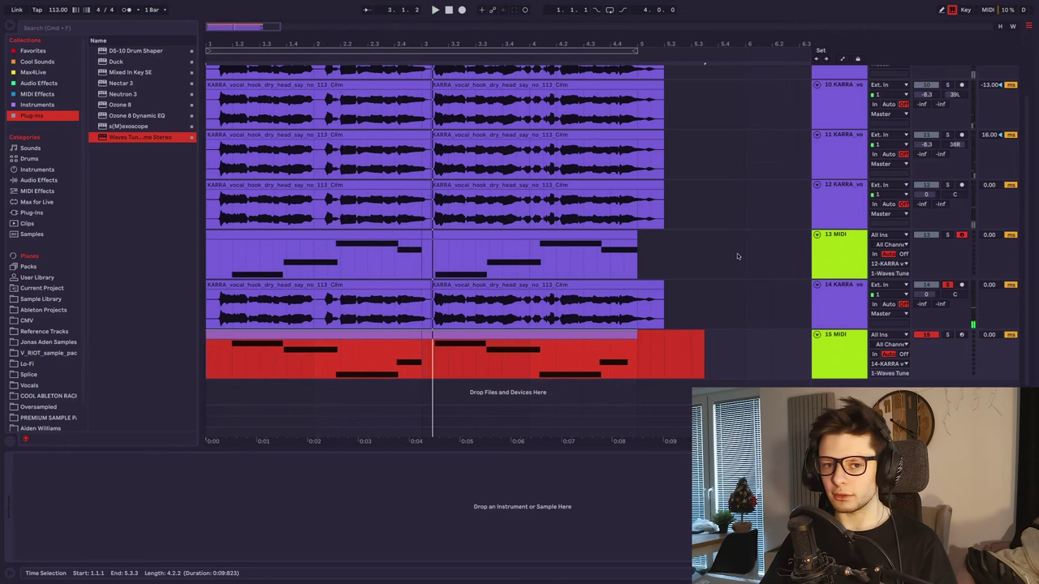
Pan vocal track 12 to 50L with a -4 ms delay and track 14 to 50R with a 7 ms delay, and play both soloed.
scroll(762, 227, "up", 2)
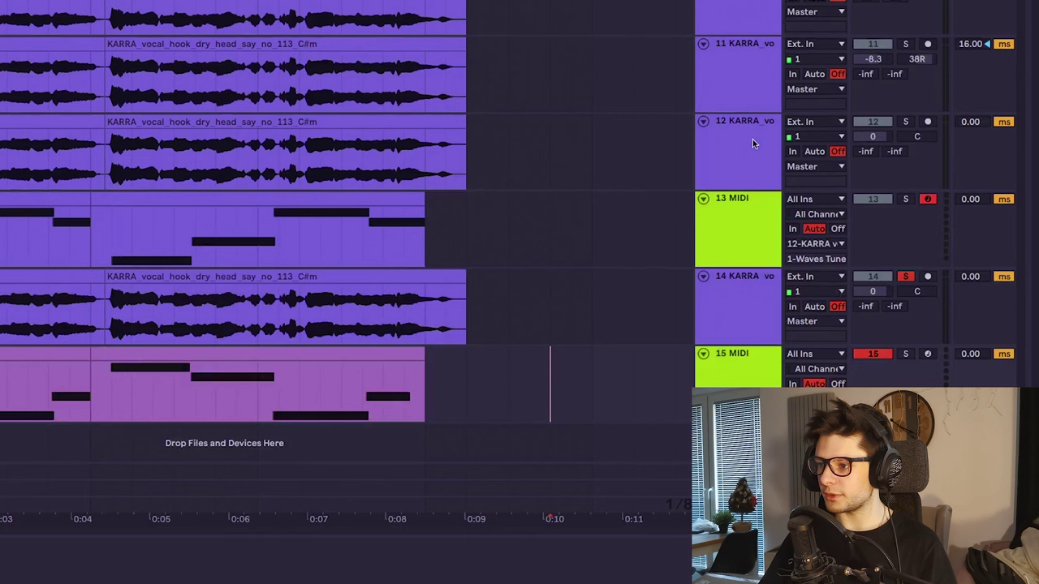
left_click(752, 144)
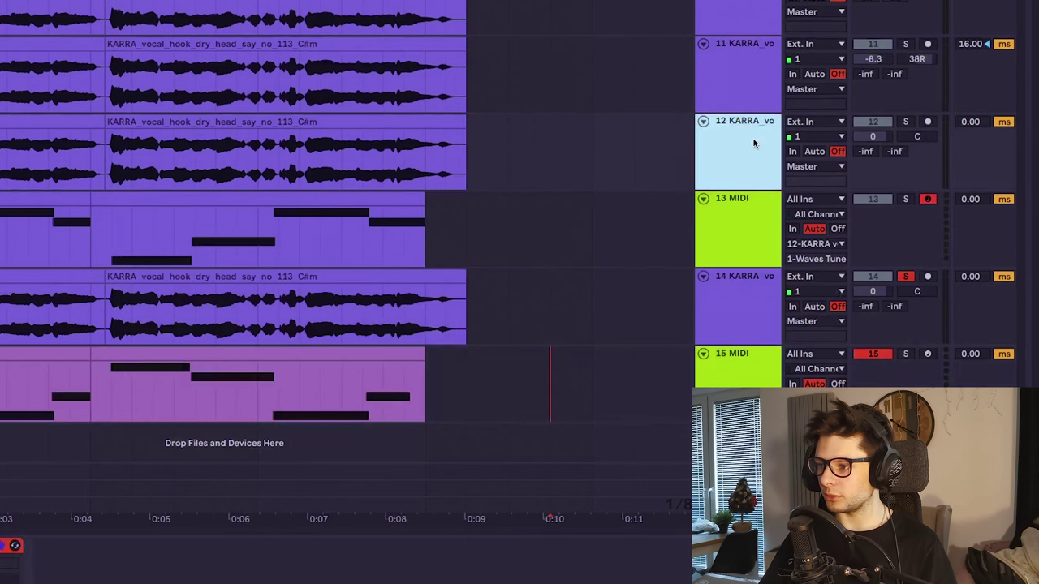
left_click(906, 122)
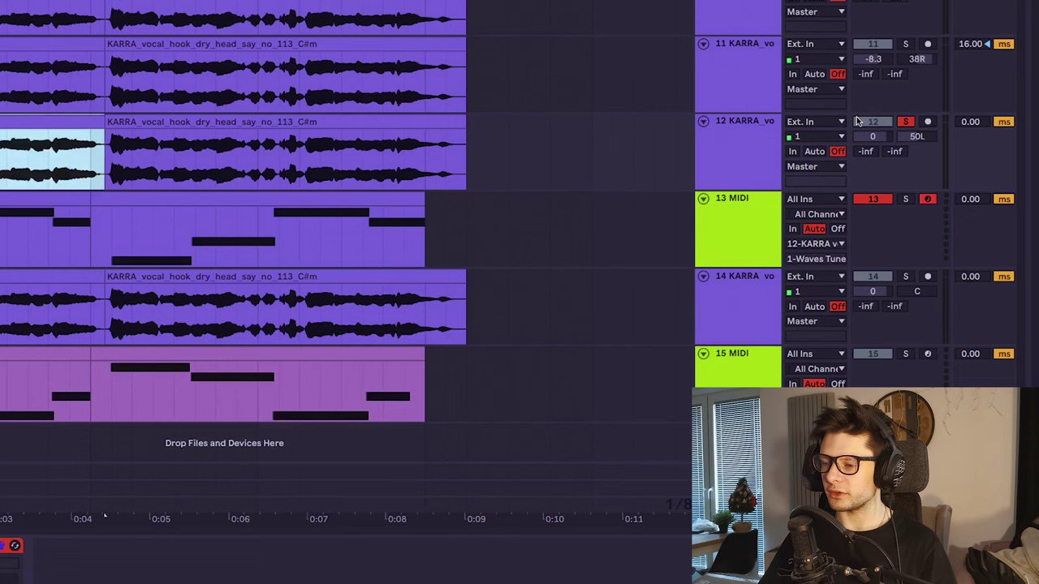
key("space")
mouse_move(920, 142)
left_mouse_down()
mouse_move(921, 125)
mouse_move(920, 146)
left_mouse_up()
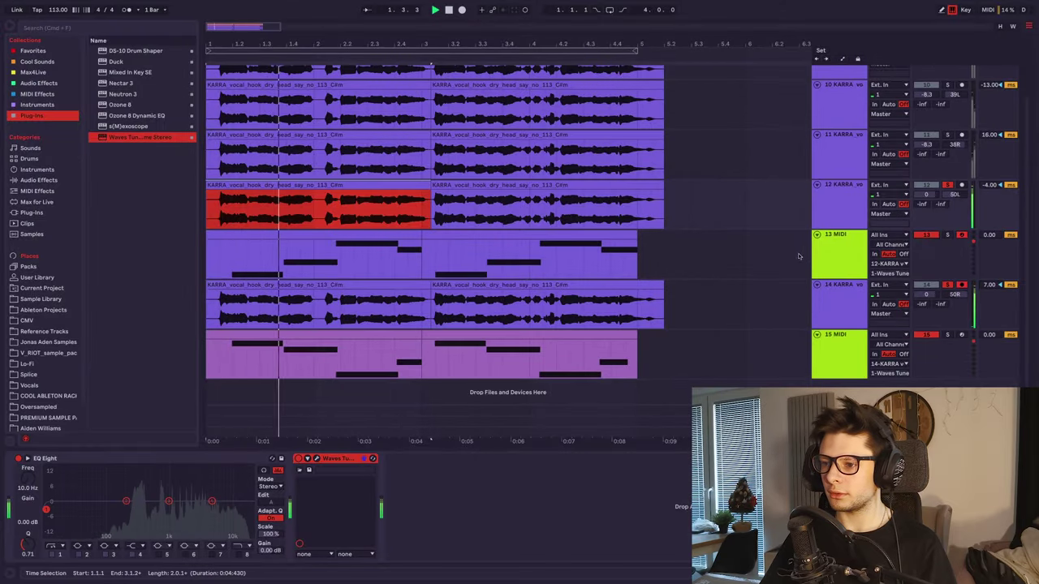
mouse_move(772, 266)
left_mouse_down()
mouse_move(765, 320)
mouse_move(775, 275)
left_mouse_up()
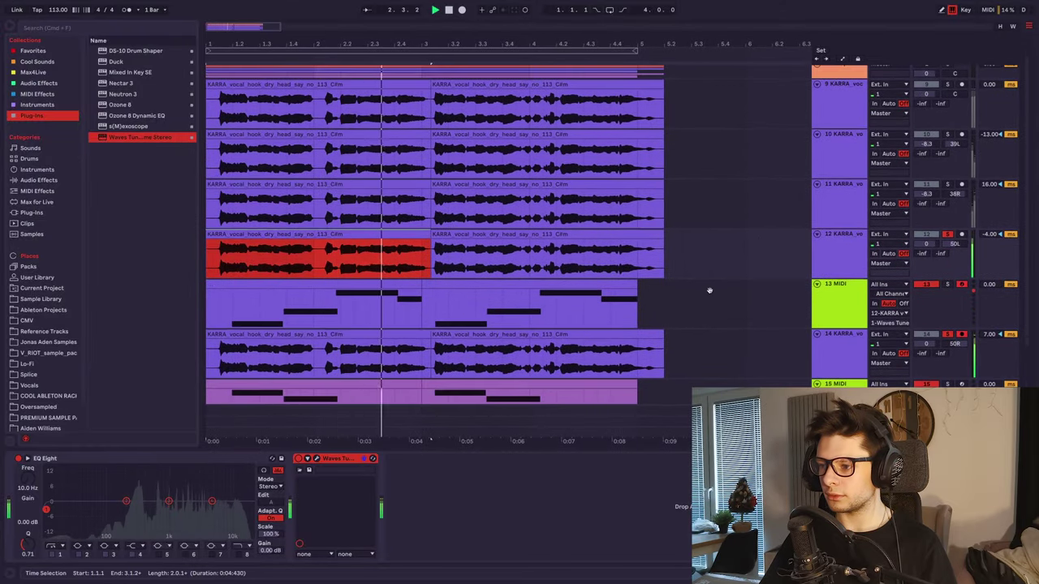
left_click_drag(709, 289, 755, 268)
Lower vocal tracks 12 and 14 together to -7.6 dB and play back the harmonies.
left_click(821, 231)
left_click(833, 326, "shift")
key("space")
left_click_drag(926, 323, 925, 332)
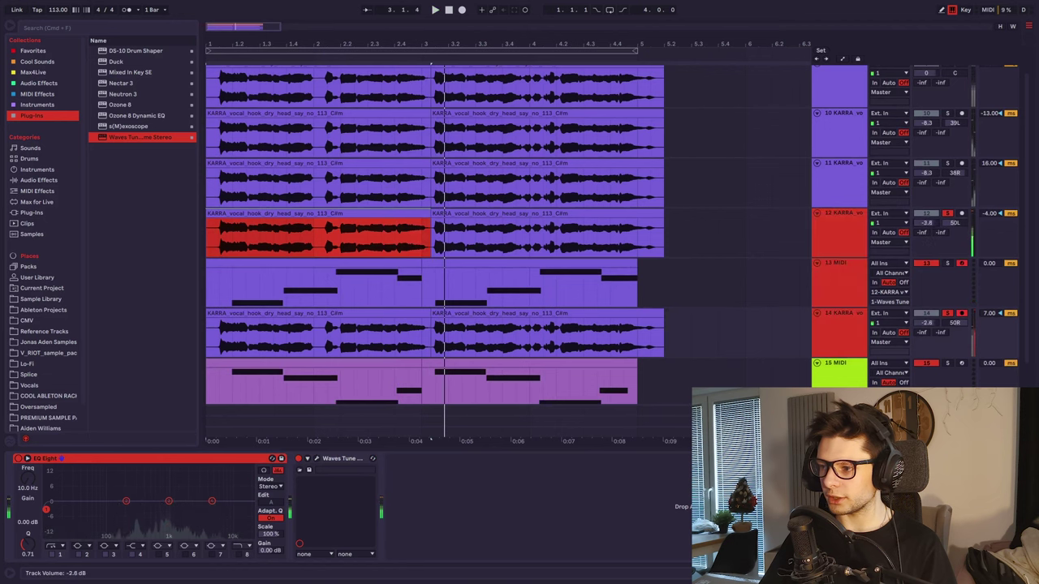
key("space")
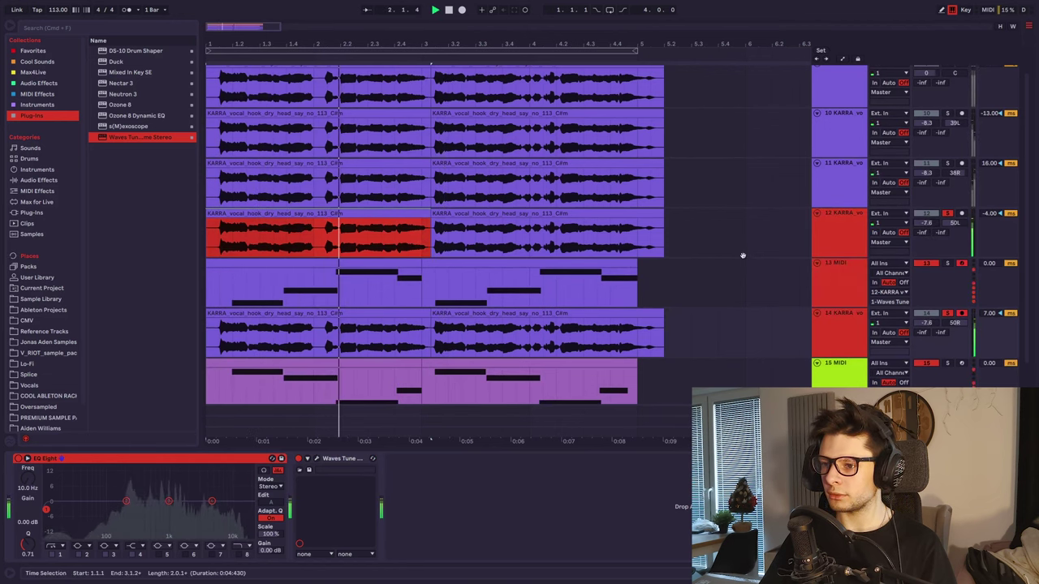
Solo the lead vocal on track 9, then add tracks 10, 11, 12 and 14 to the solo while playing back.
scroll(849, 119, "up", 1)
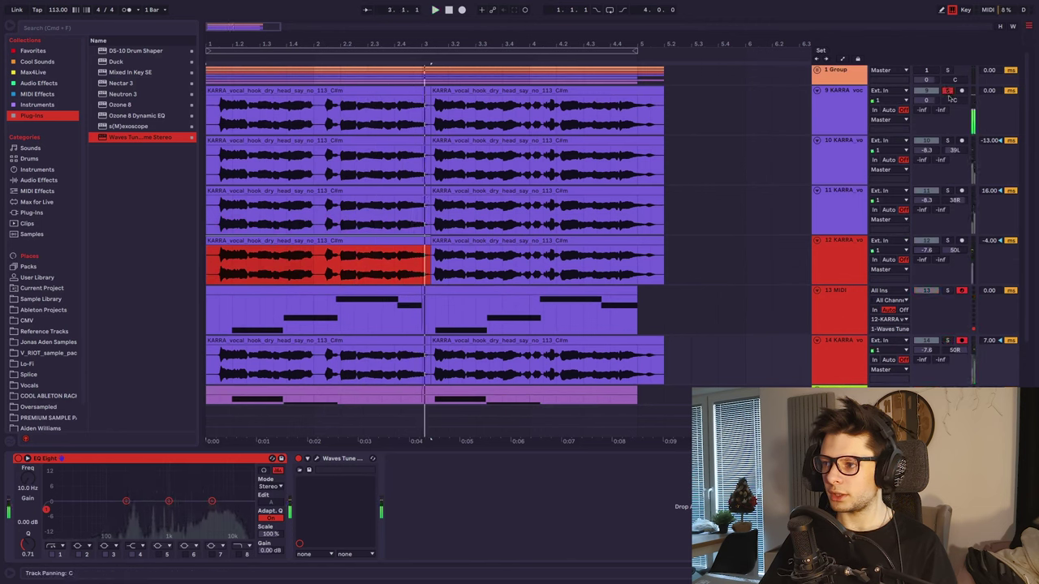
left_click(212, 98)
key("space")
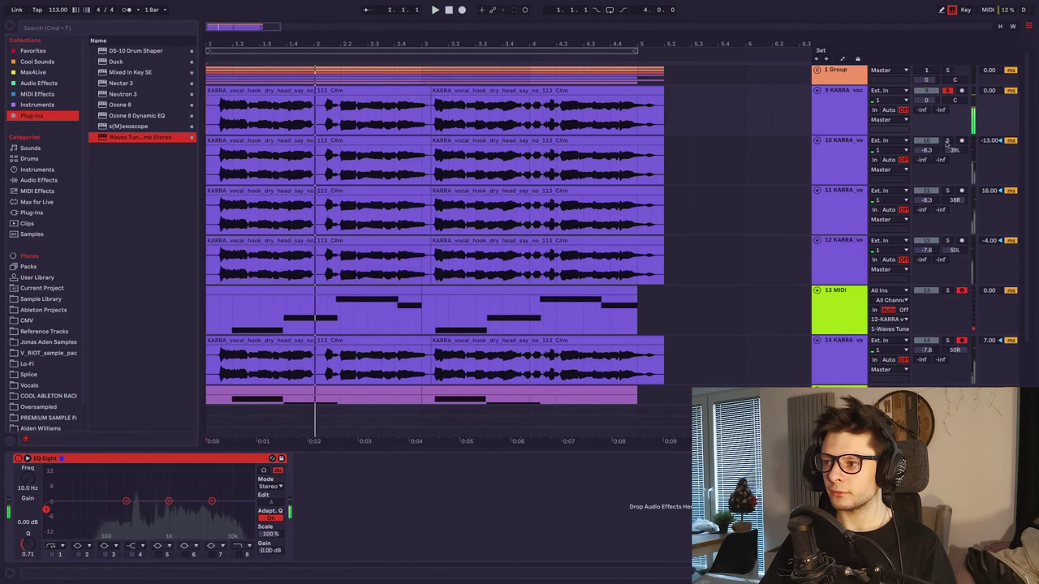
key("space")
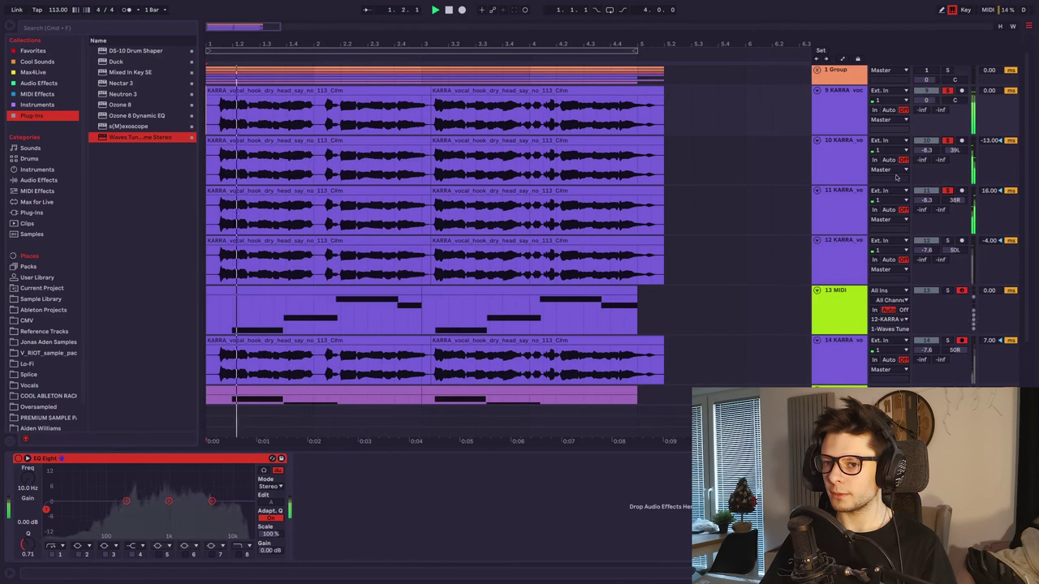
left_click(837, 165)
scroll(747, 232, "down", 1)
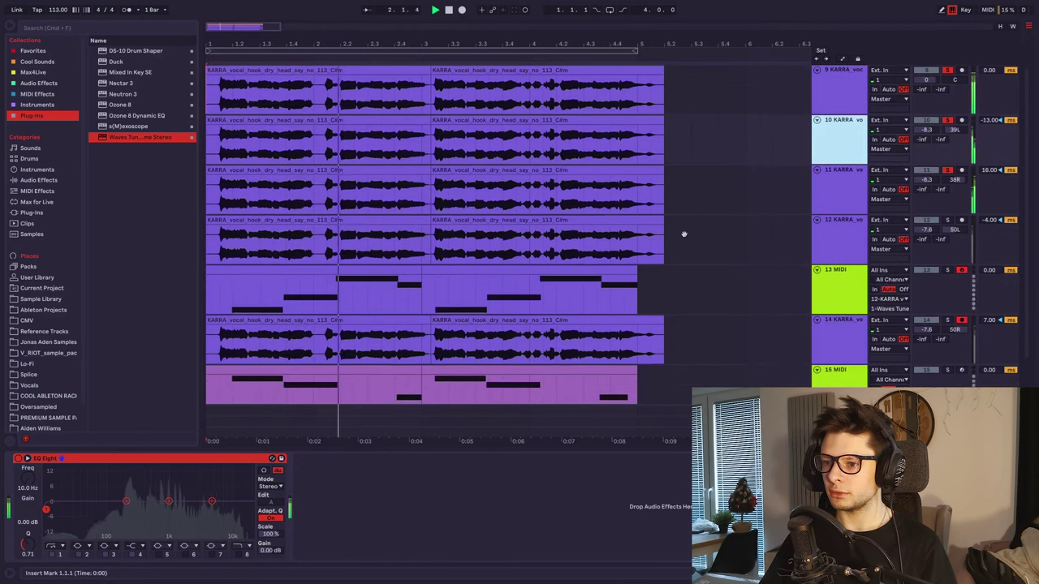
scroll(737, 194, "down", 2)
left_click(948, 186, "super")
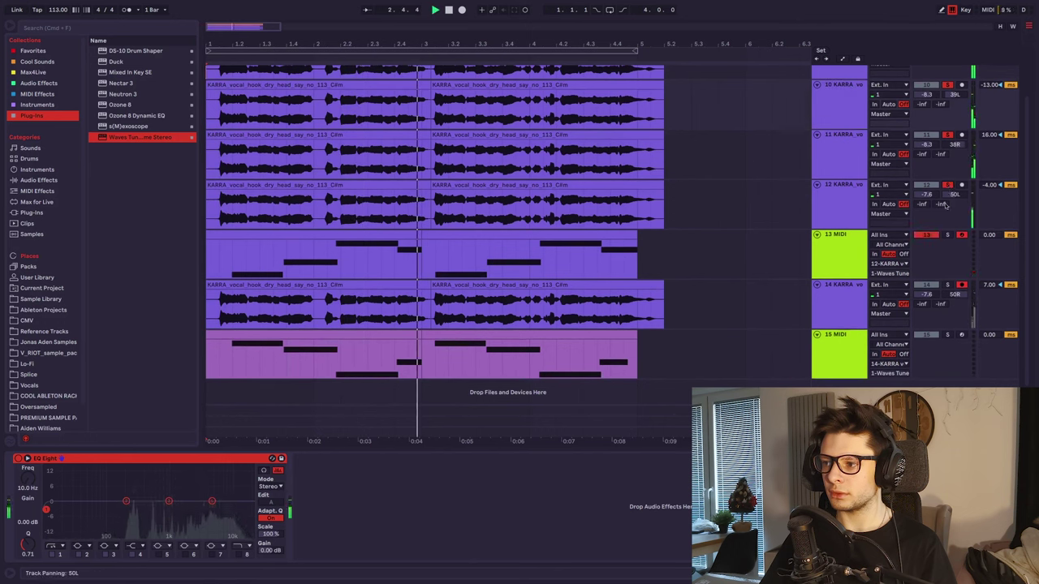
left_click(950, 286, "super")
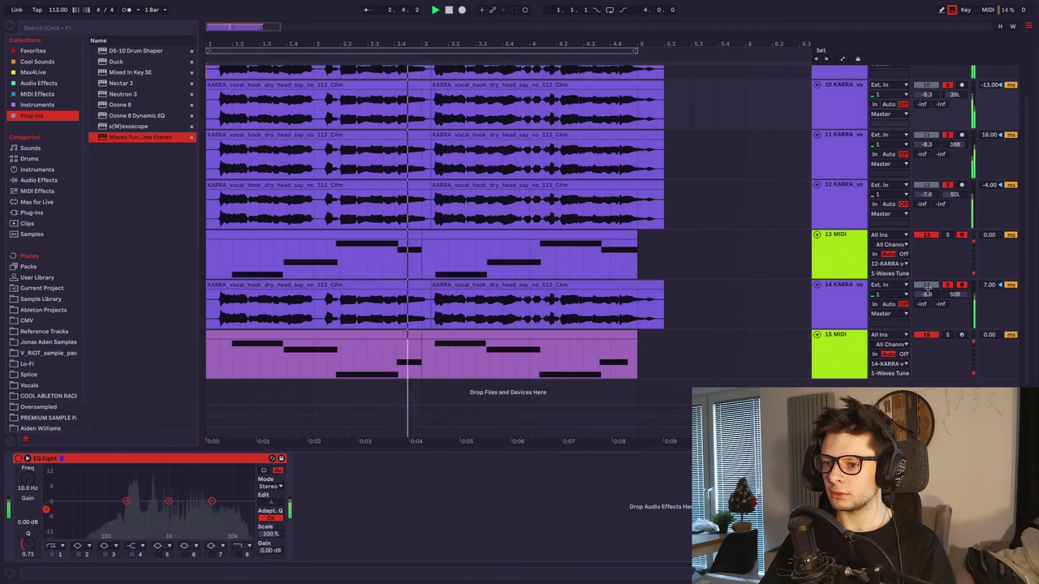
Pan vocal track 14 to 36R and track 11 to 50R, and play back the stacked vocals.
scroll(733, 265, "up", 1)
left_click_drag(732, 252, 739, 242)
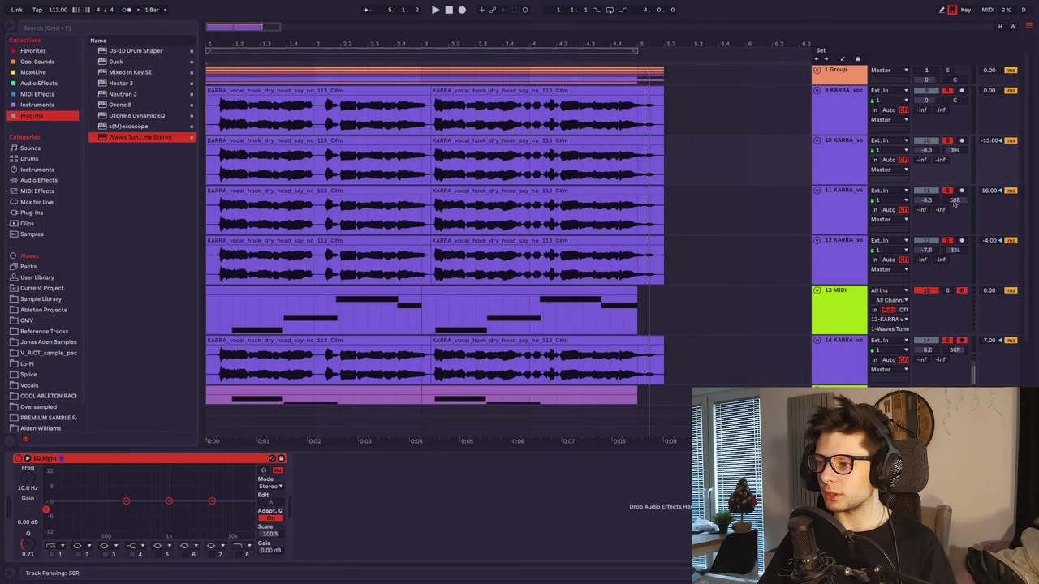
scroll(743, 126, "down", 2)
key("space")
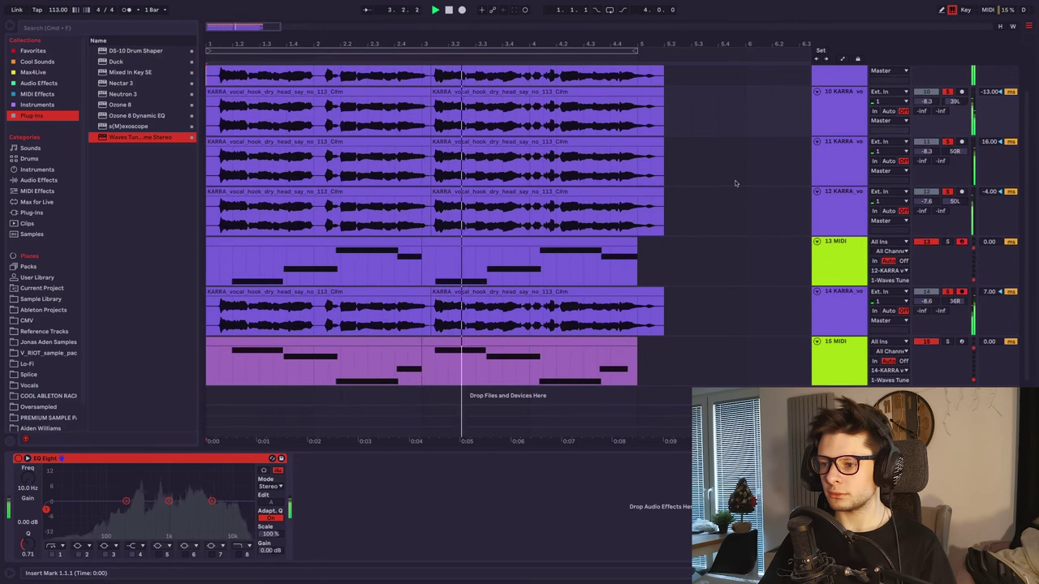
Pan vocal track 12 to 38L, set its volume to -7.3 dB and track 14 to -7.5 dB, and stop playback.
scroll(738, 126, "down", 1)
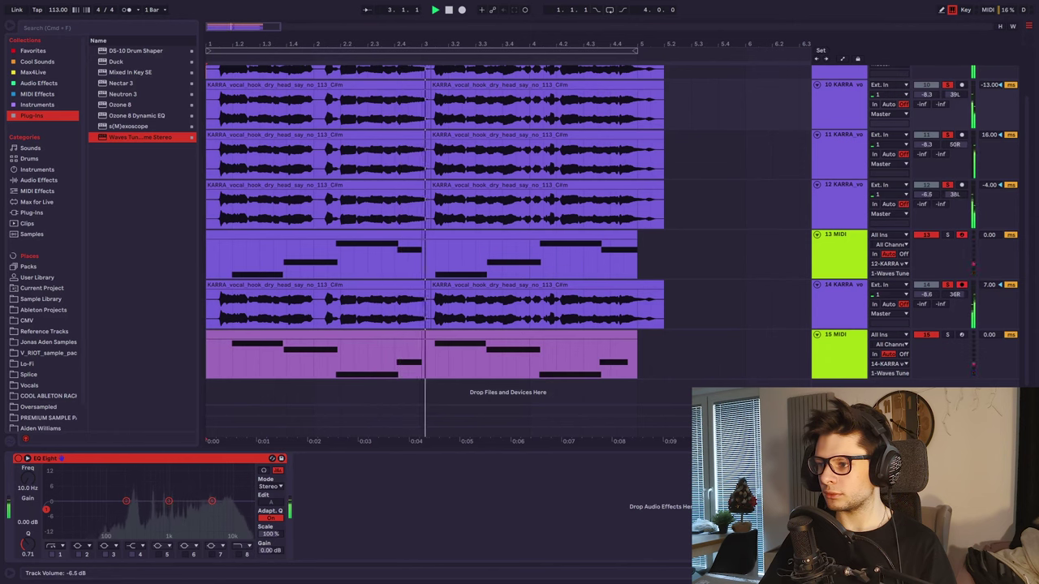
scroll(734, 203, "up", 3)
left_click(745, 200)
key("space")
mouse_move(704, 162)
left_mouse_down()
mouse_move(208, 113)
mouse_move(705, 161)
left_mouse_up()
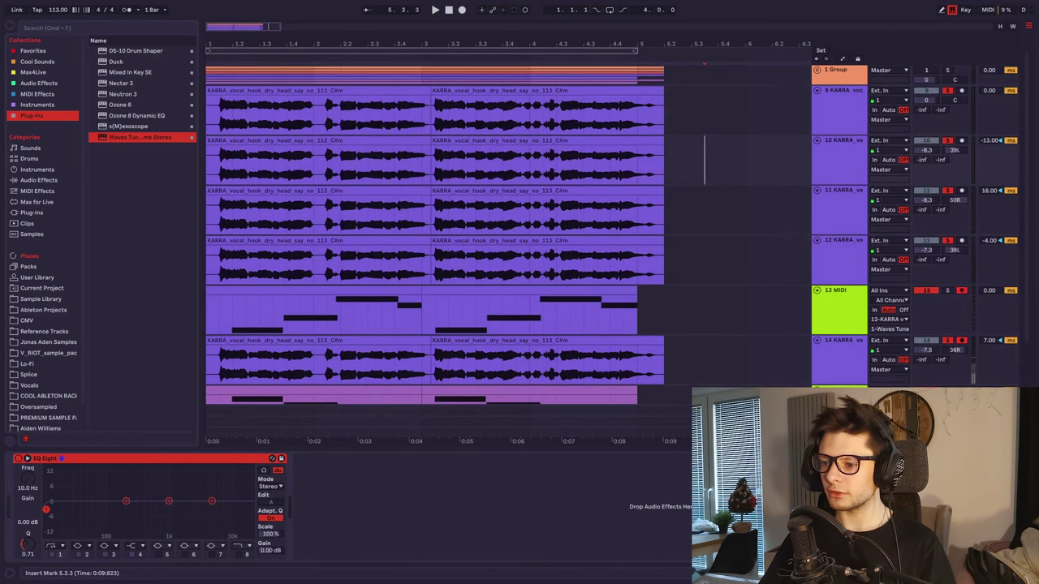
key("super+alt+l")
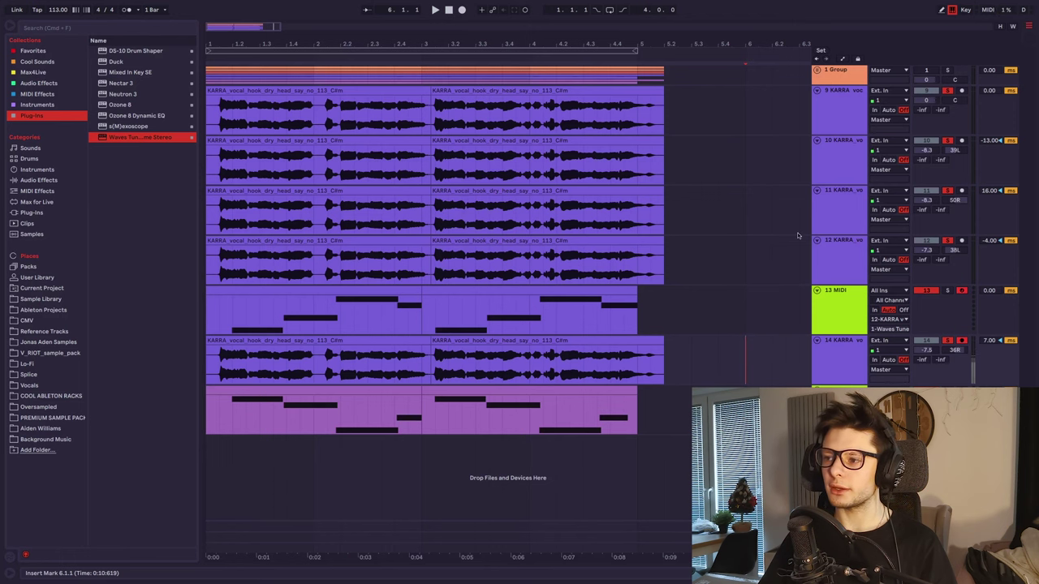
Duplicate vocal track 9 and solo the copy on track 10.
left_click(831, 131)
key("super+d")
left_click(946, 142)
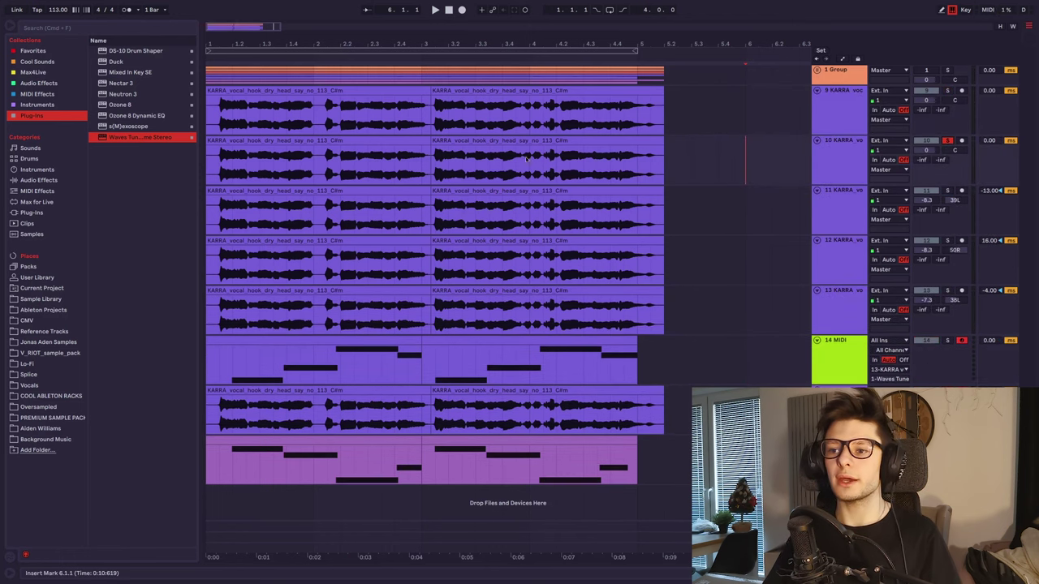
Add the PitchMonster plug-in to the vocal copy on track 10.
left_click(341, 138)
key("shift+Tab")
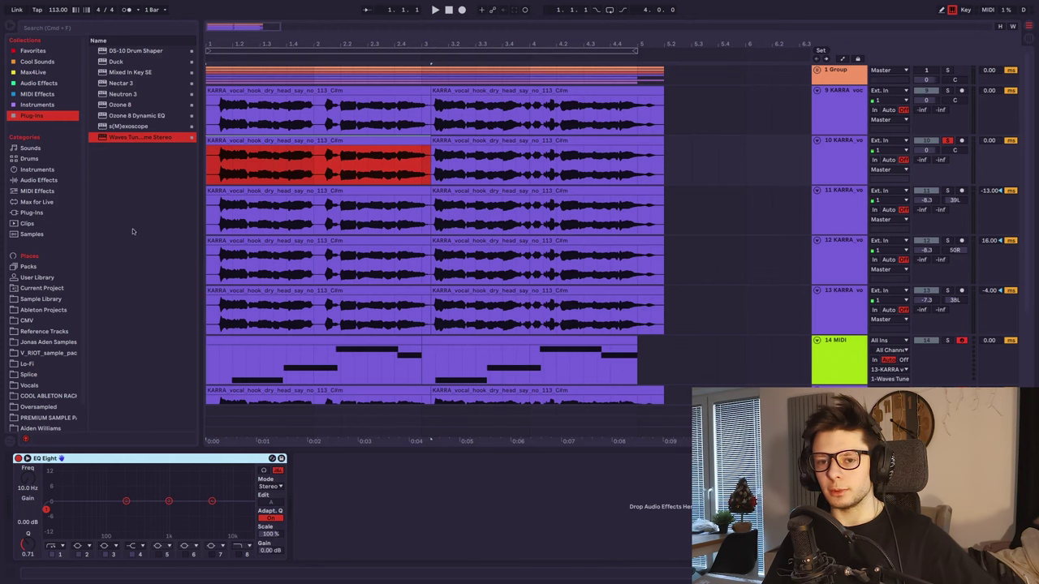
left_click(33, 213)
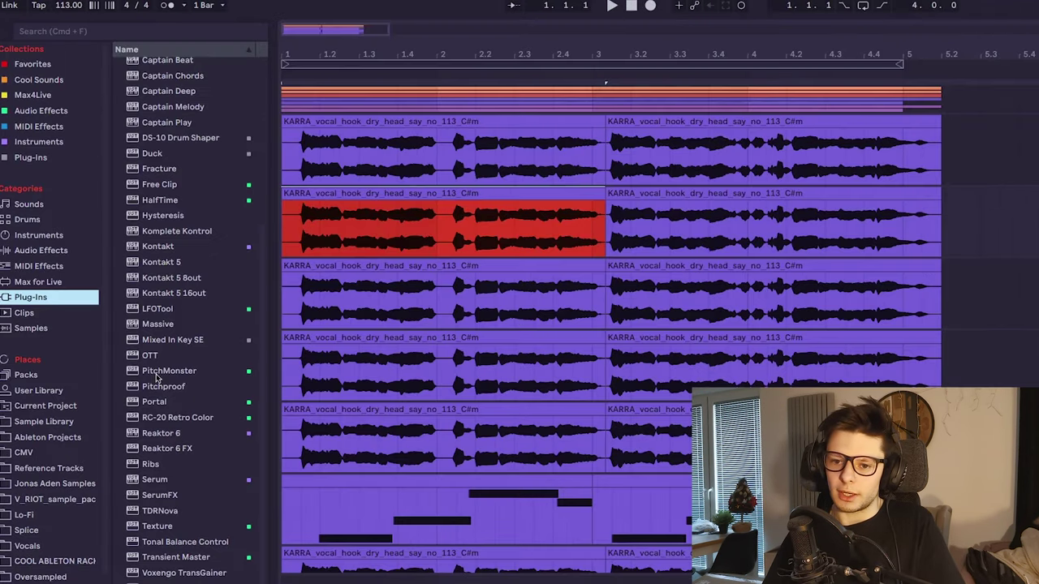
left_click_drag(128, 263, 280, 167)
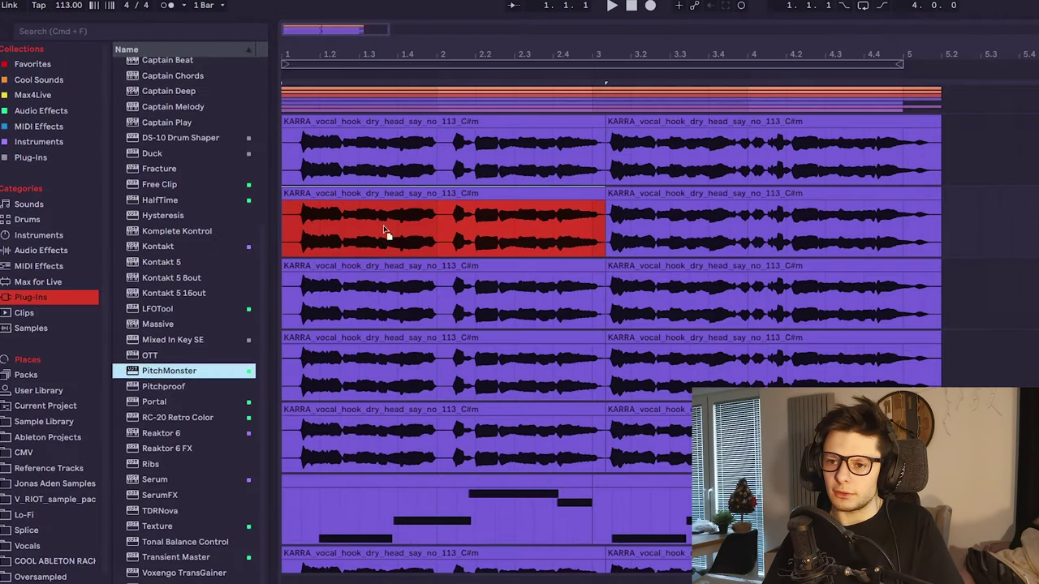
left_click_drag(399, 209, 399, 209)
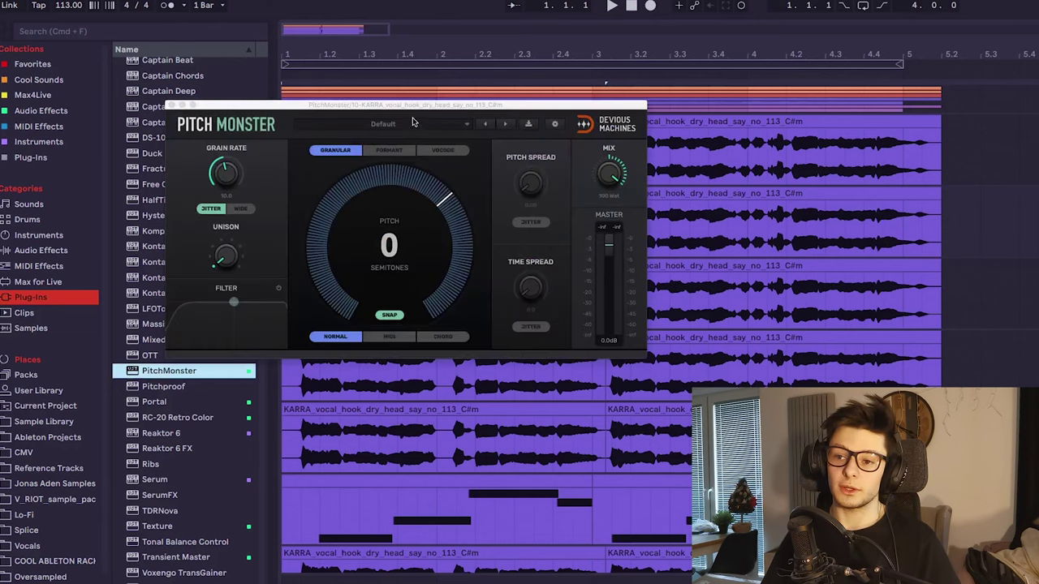
Load PitchMonster's Big Chorus factory preset and play back the soloed vocal copy.
left_click_drag(390, 105, 490, 150)
left_click(483, 170)
mouse_move(430, 183)
mouse_move(519, 185)
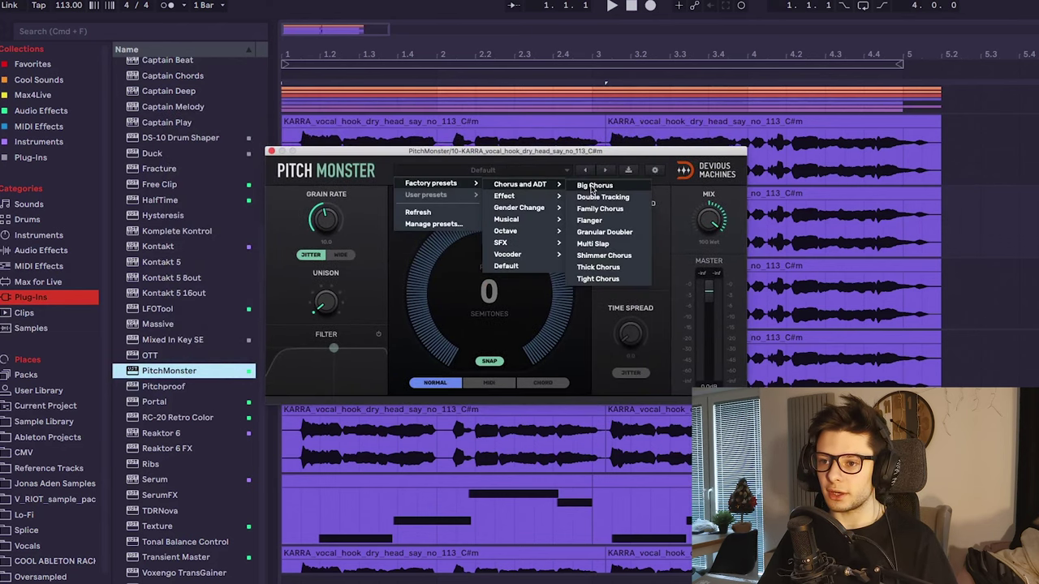
left_click(592, 186)
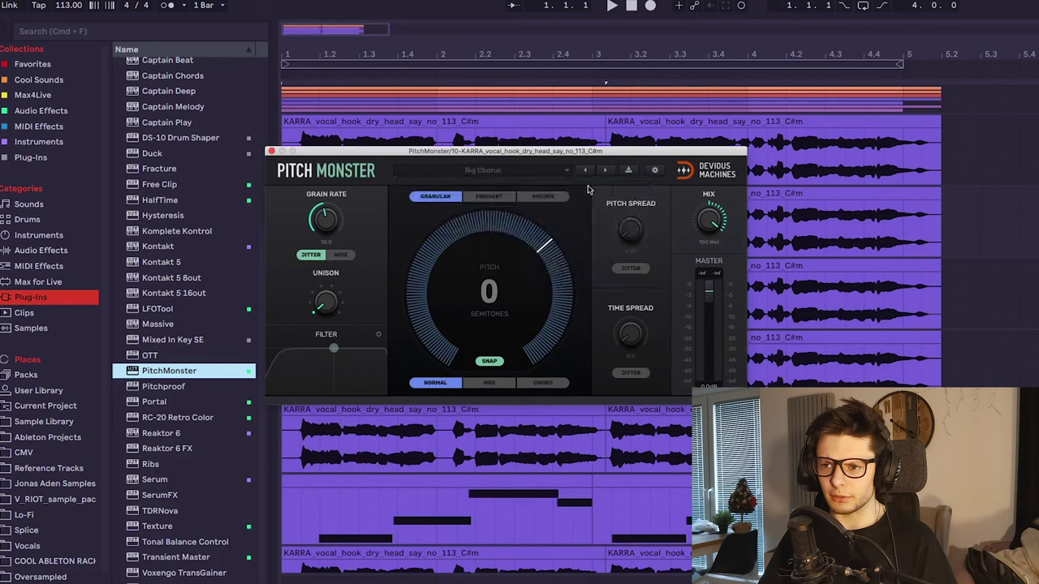
key("space")
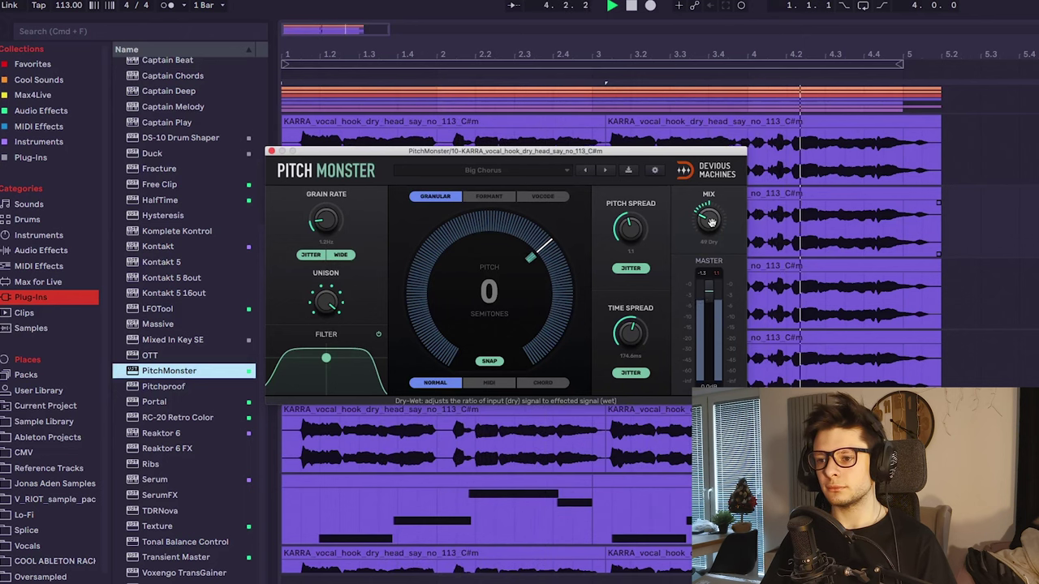
key("space")
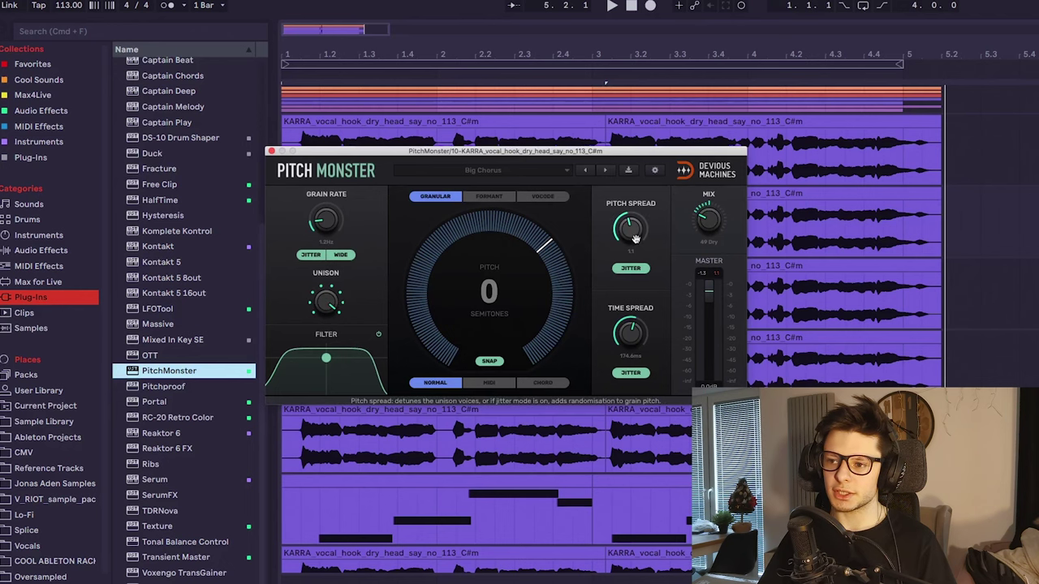
left_click_drag(635, 152, 676, 399)
left_click(583, 200)
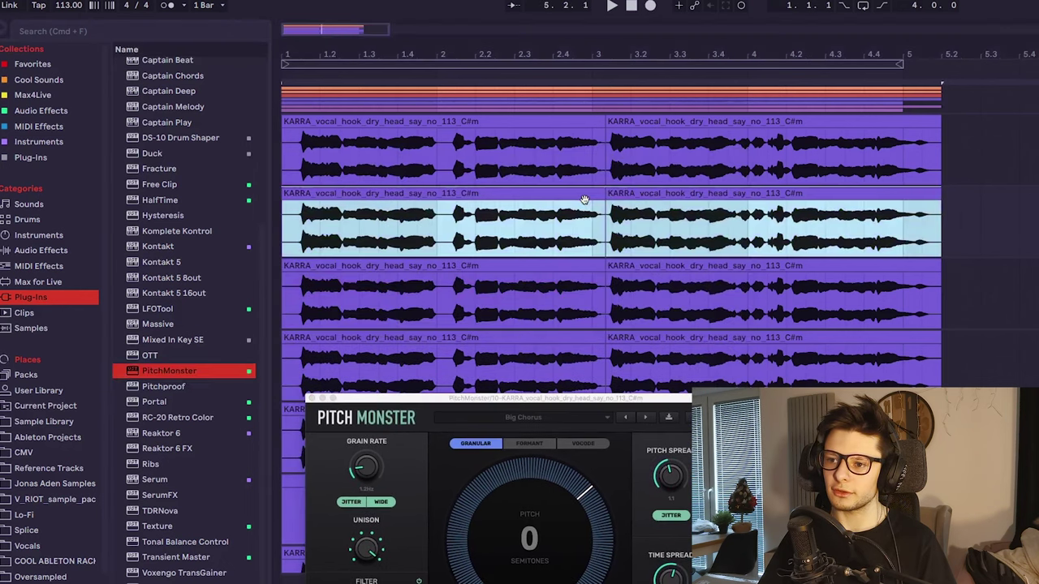
double_click(584, 200)
left_click(573, 264)
left_click(622, 263, "shift")
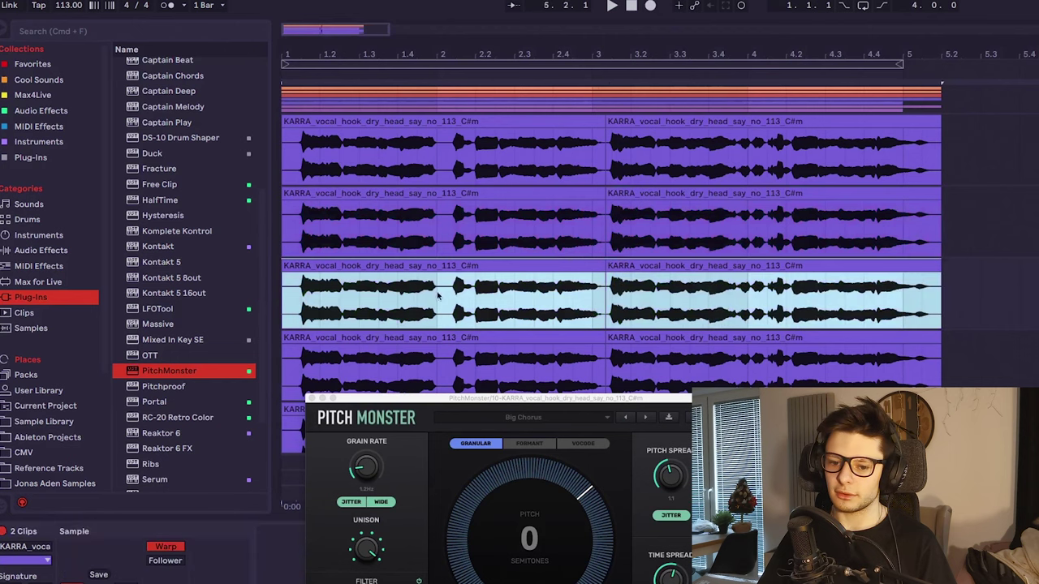
key("alt+super+l")
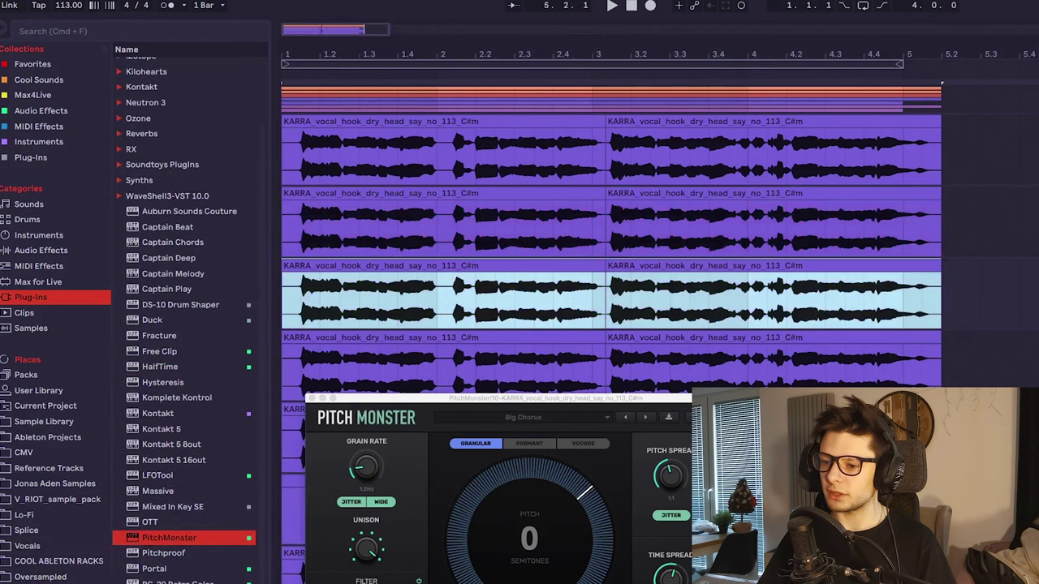
Close PitchMonster and remove it from the vocal copy on track 10.
left_click_drag(705, 405, 688, 232)
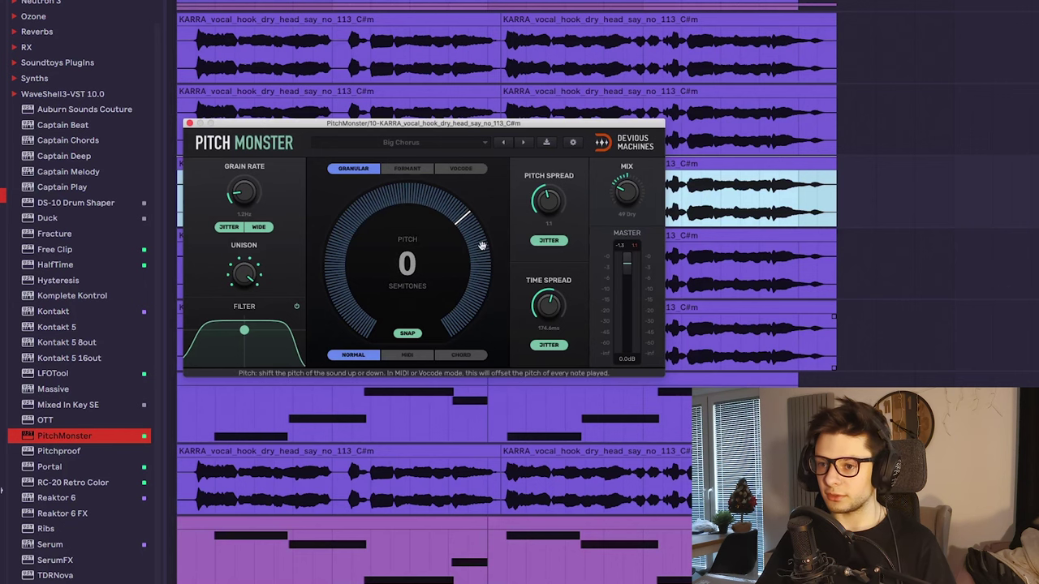
left_click_drag(237, 128, 230, 139)
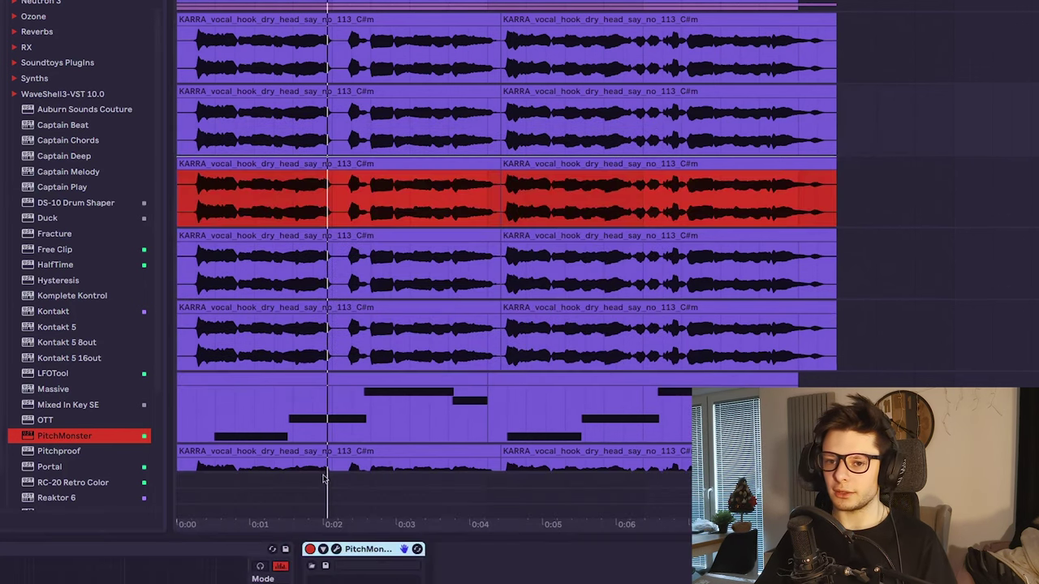
key("Delete")
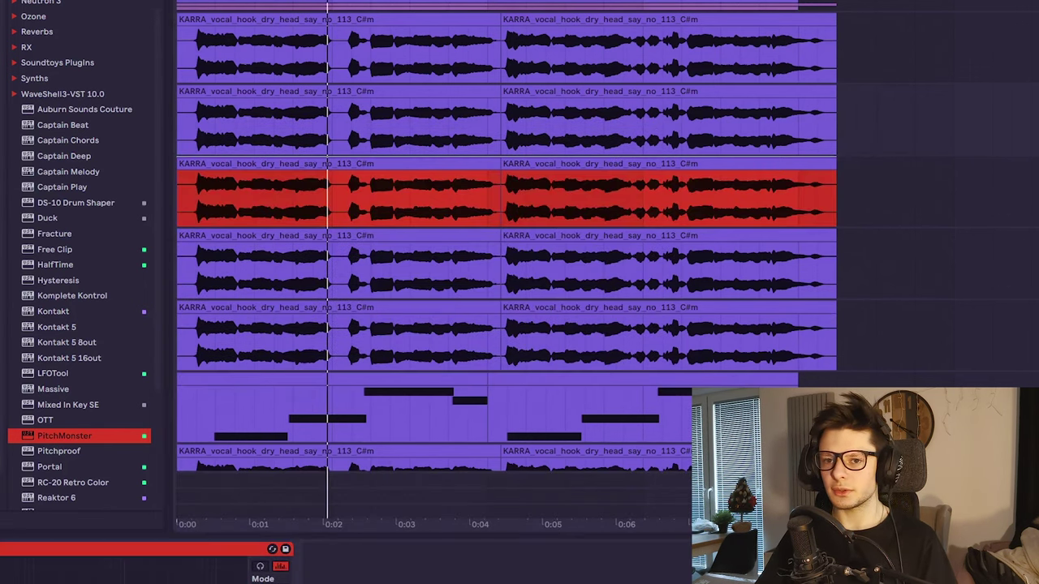
Add iZotope Nectar 3 to the vocal copy on track 10 and insert its Harmony module.
scroll(49, 243, "up", 2)
left_click(16, 24)
left_click_drag(51, 70, 82, 116)
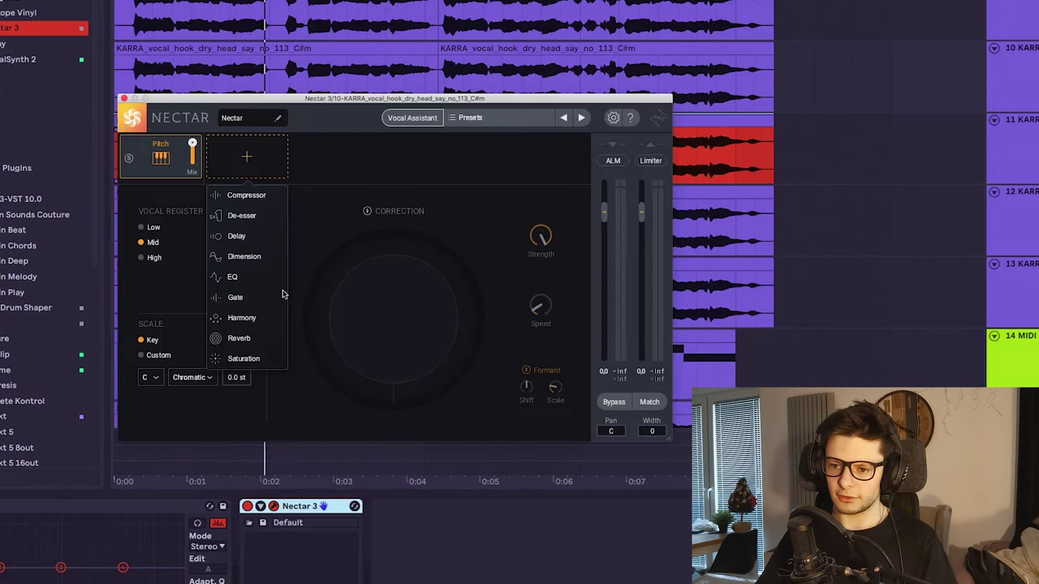
left_click(259, 320)
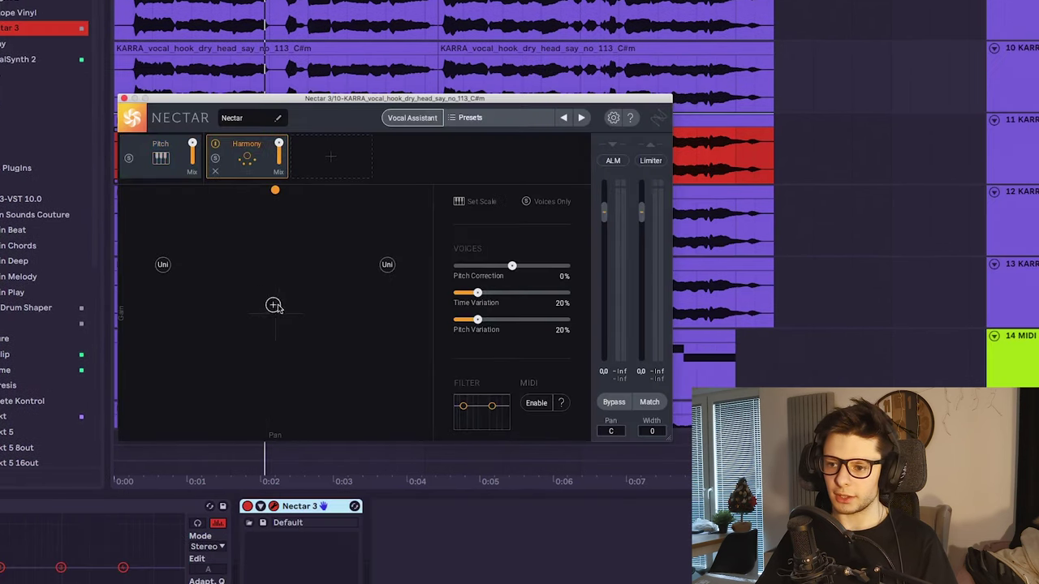
Play back the harmony and move its right unison voice to a gain of -5.5 and a pan of 77.0.
key("space")
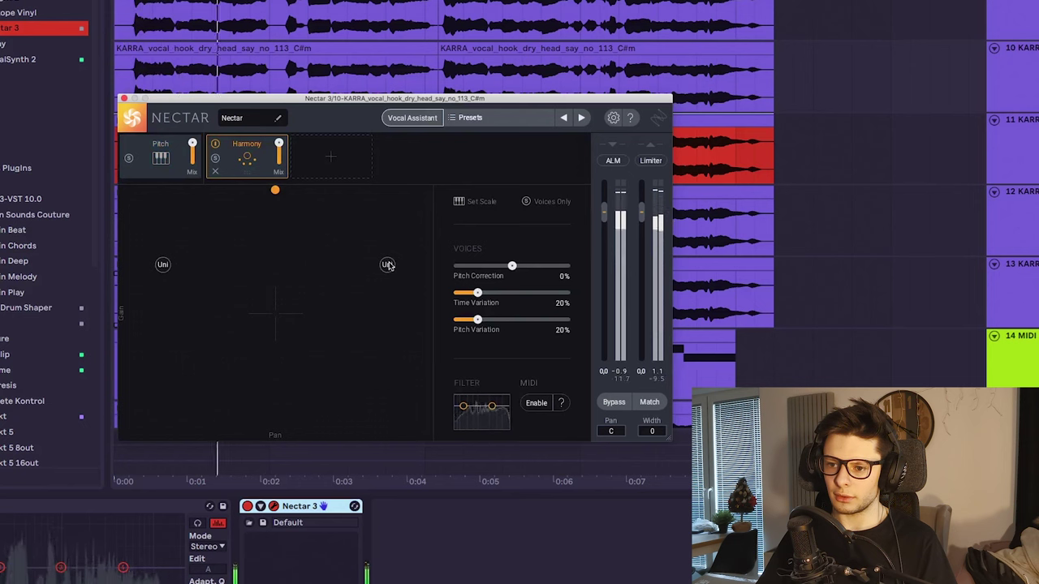
mouse_move(386, 265)
left_mouse_down()
mouse_move(403, 251)
mouse_move(395, 244)
mouse_move(395, 257)
left_mouse_up()
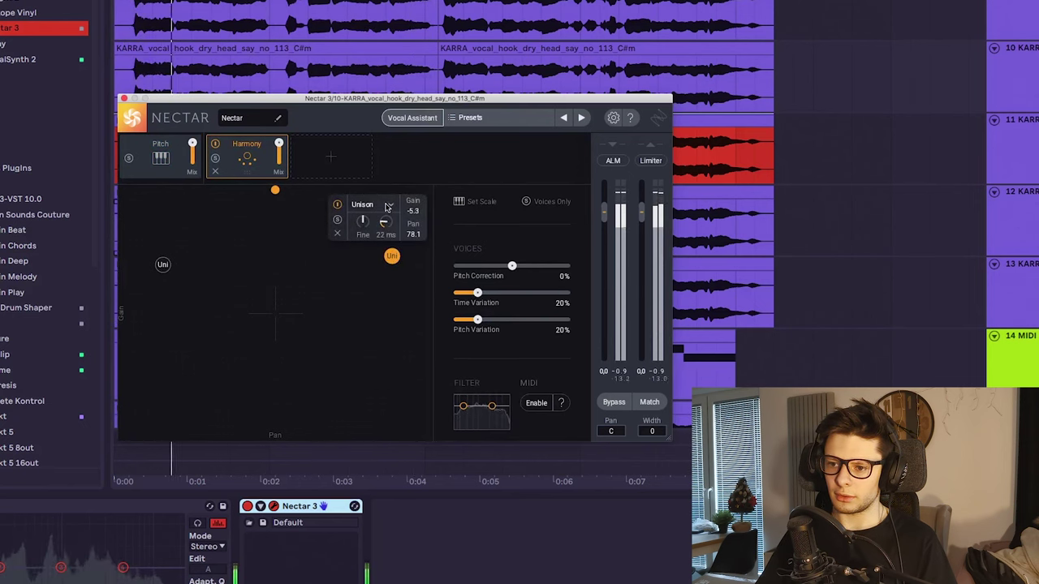
left_click(163, 264)
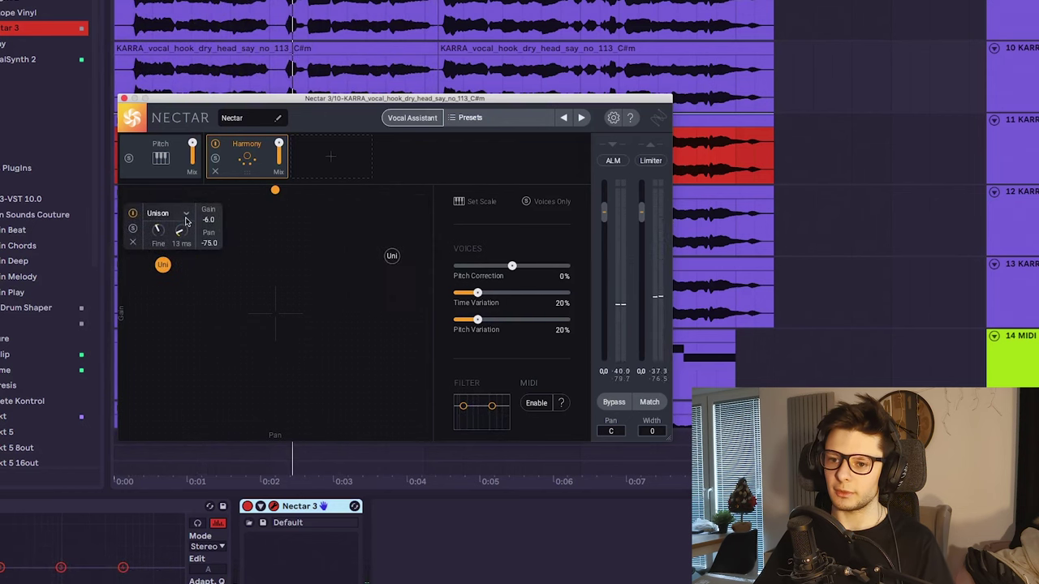
left_click(391, 258)
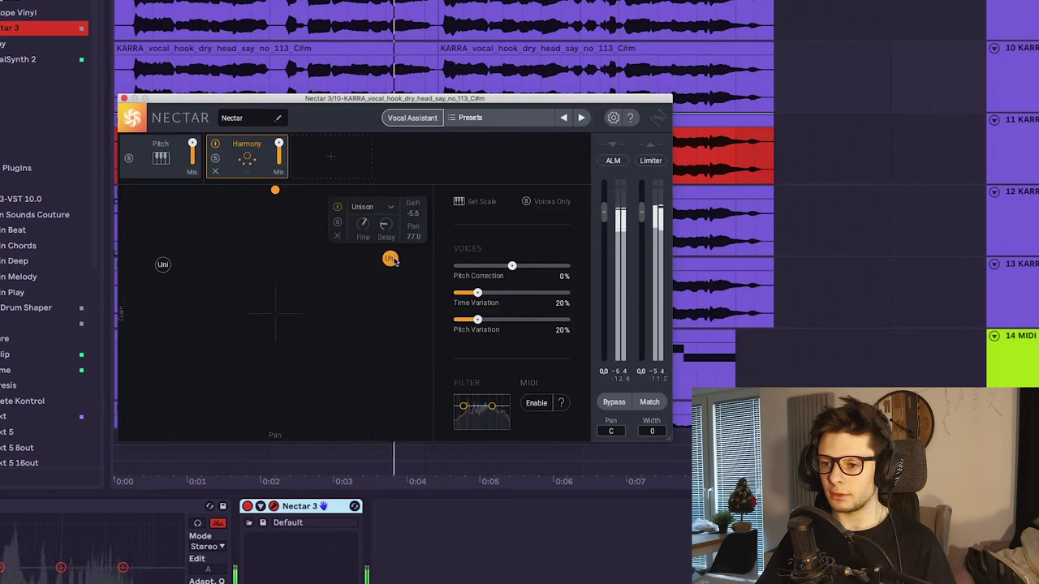
Try a harmony pitch correction of -100%, return it to 0%, and compare the vocal with Nectar bypassed.
left_click_drag(511, 270, 305, 272)
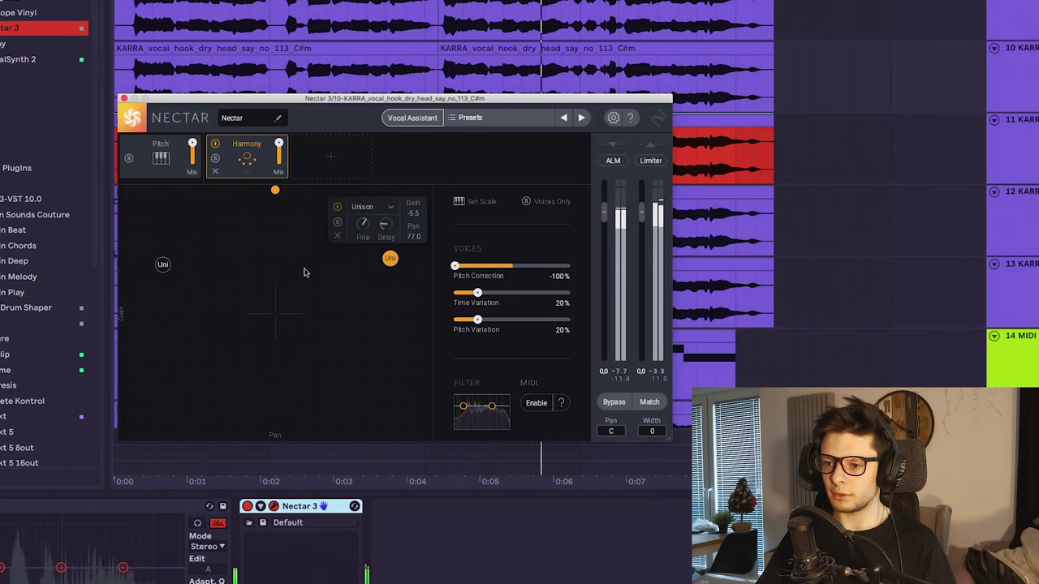
left_click_drag(473, 268, 511, 267)
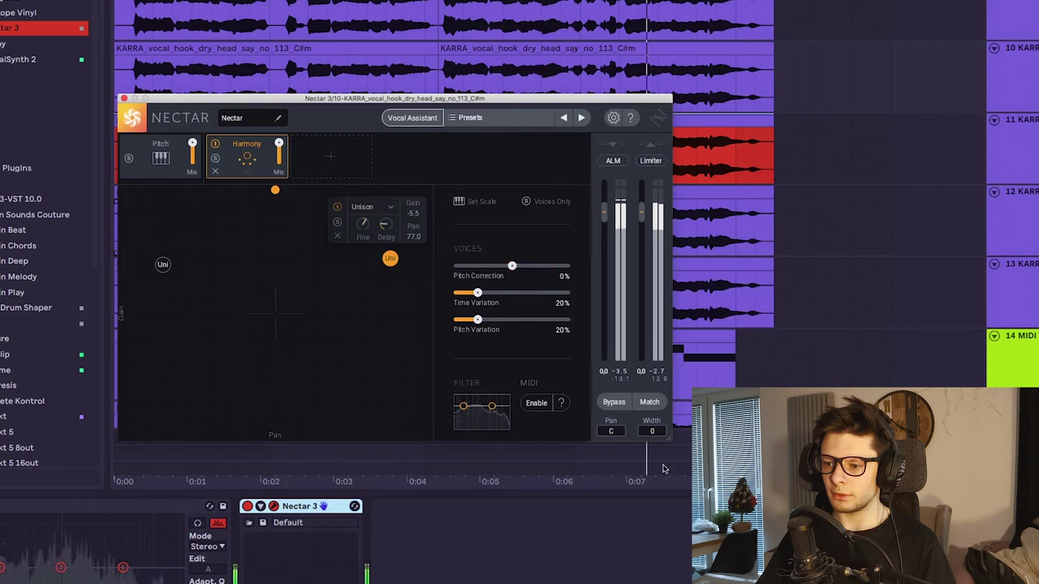
left_click(612, 403)
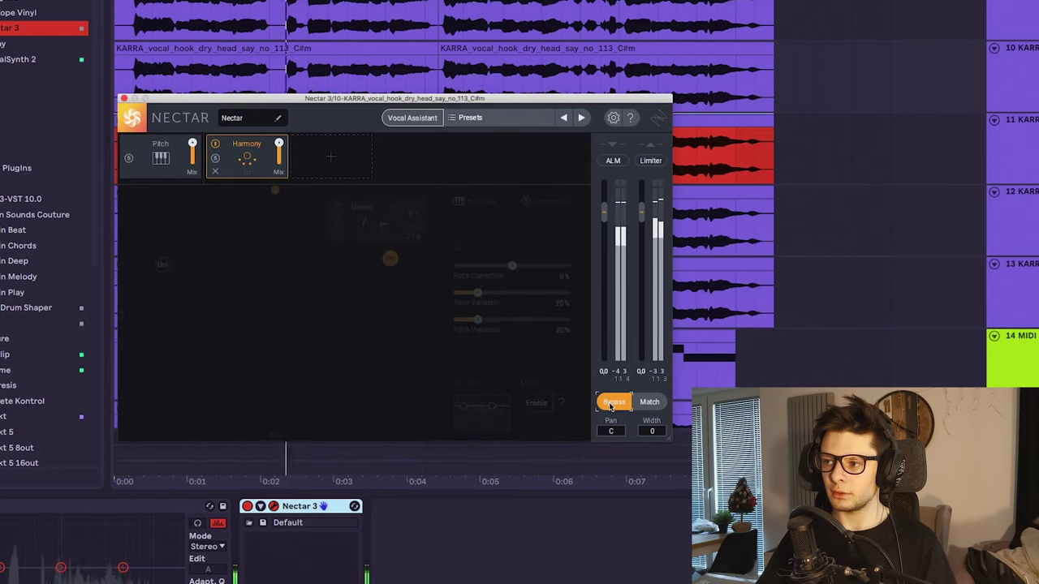
left_click(612, 402)
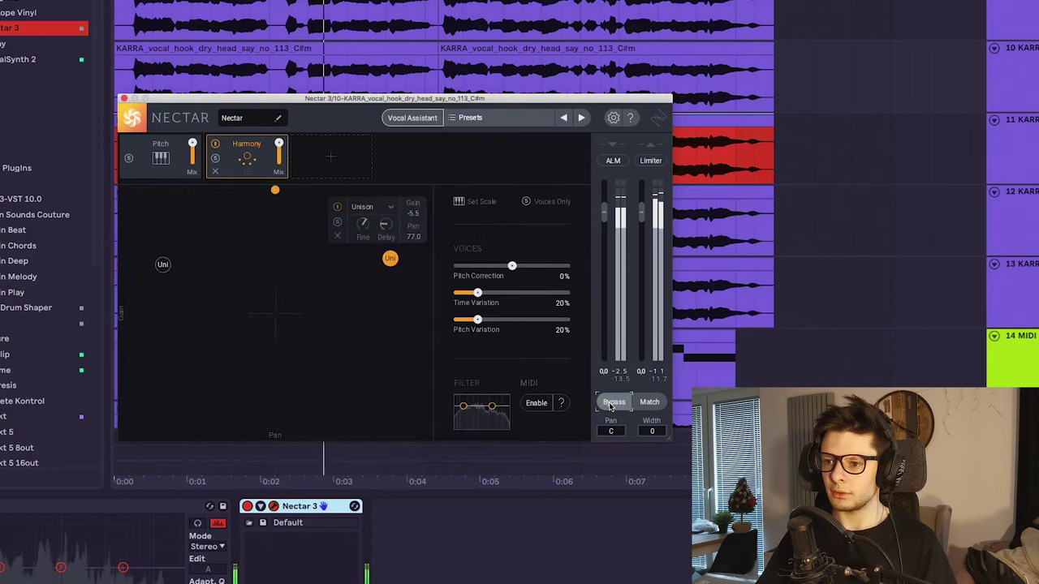
Remove Nectar 3 and delete the extra vocal copy on track 10.
left_click(297, 506)
key("Delete")
left_click(1013, 95)
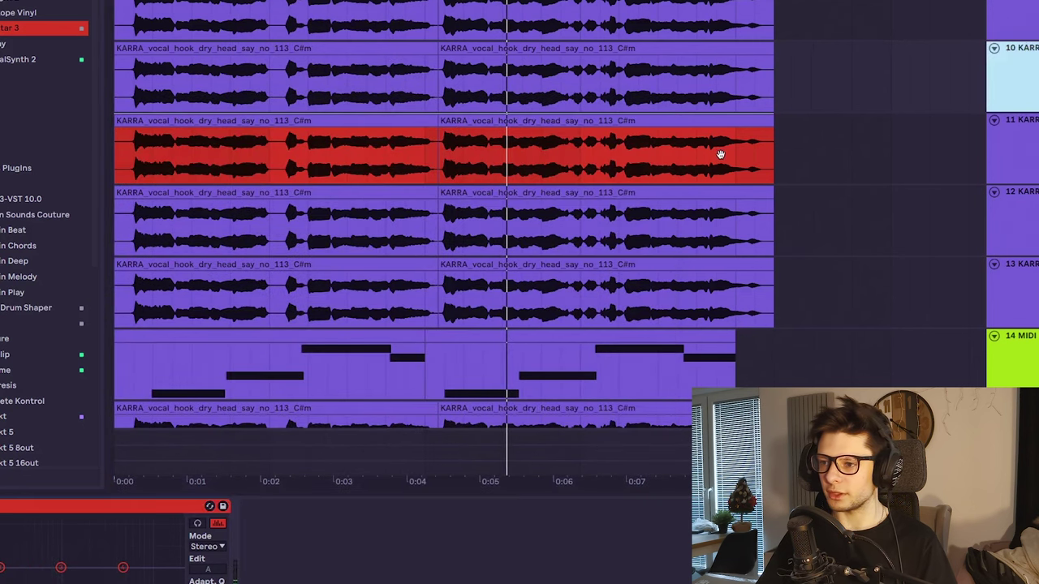
left_click(874, 94)
left_click(997, 82)
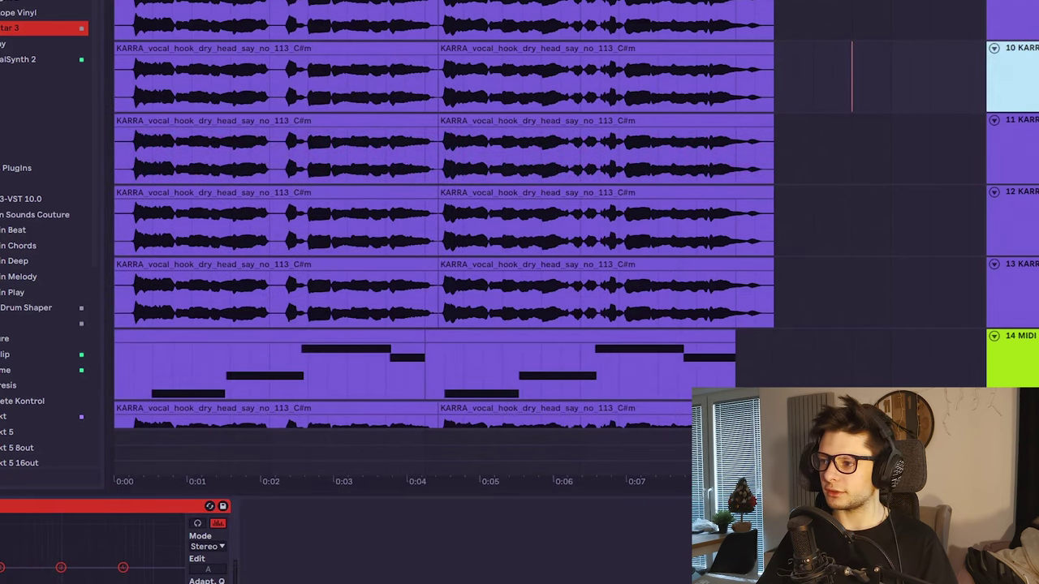
key("Delete")
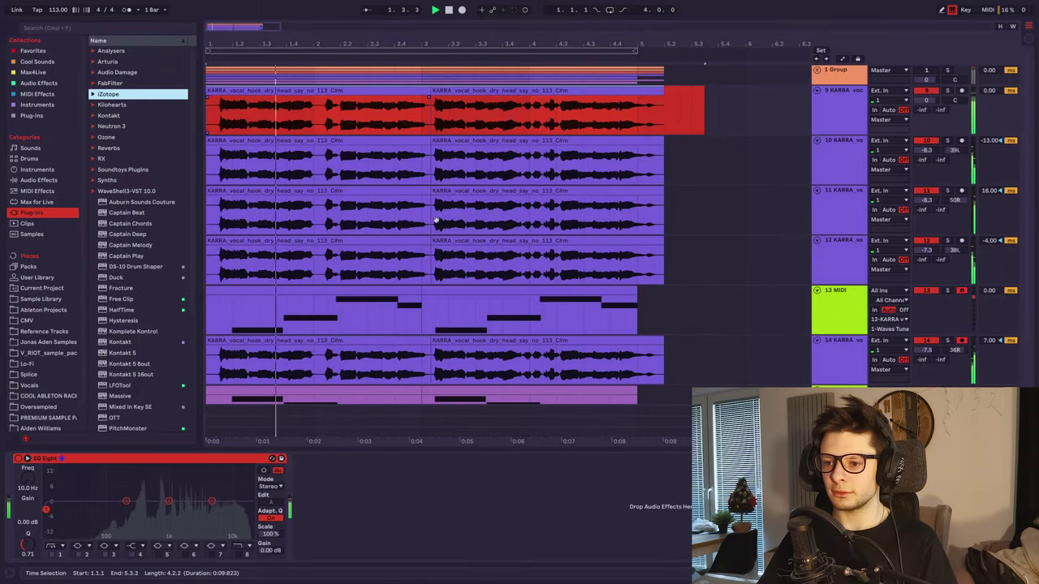
Add THE ULTIMATE SPACE effect rack to the lead vocal on track 9 and set its decay time to 921 ms.
scroll(438, 221, "down", 1)
scroll(459, 200, "up", 1)
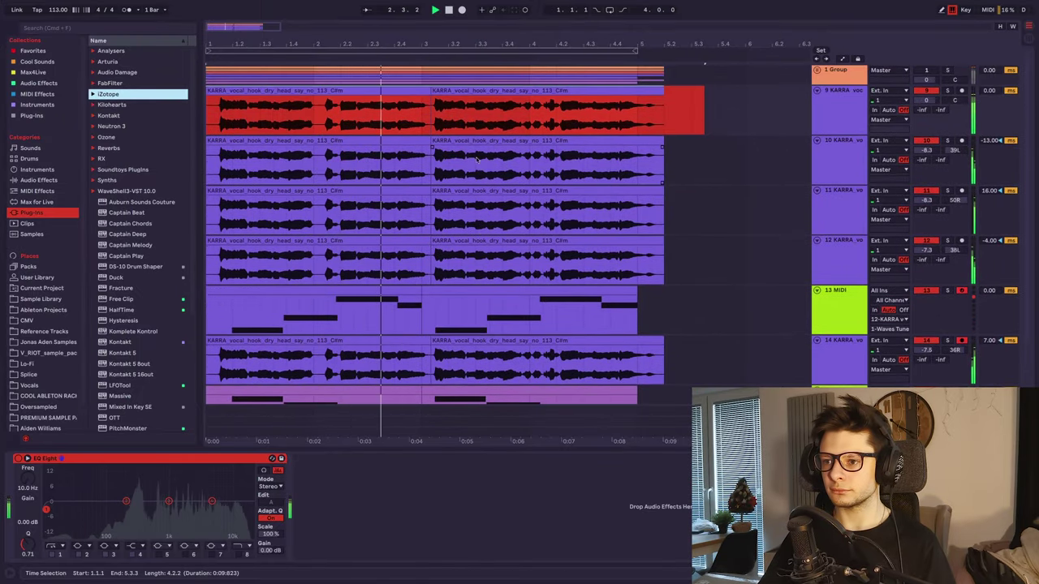
left_click(381, 91)
key("space")
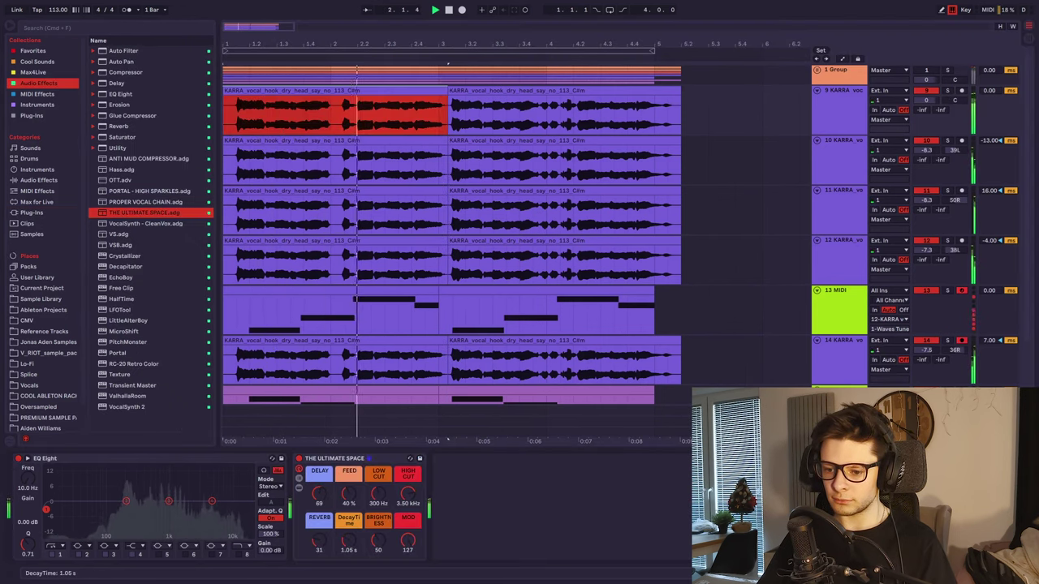
left_click_drag(349, 541, 350, 547)
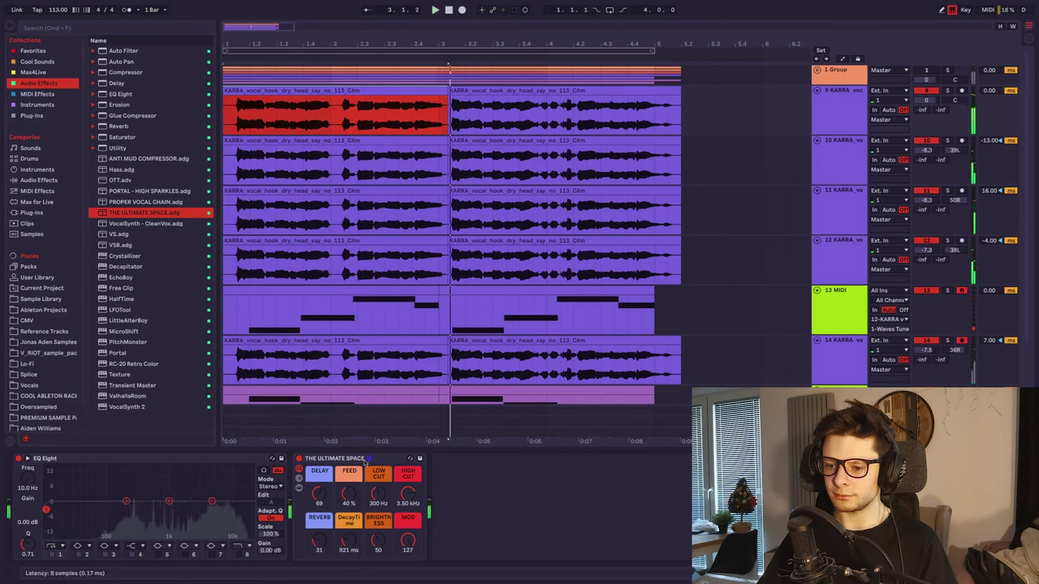
Solo vocal track 10 and roll off its highs with EQ Eight's band 8 at 10.7 kHz and a Q of 0.41.
left_click(950, 142)
left_click(822, 159)
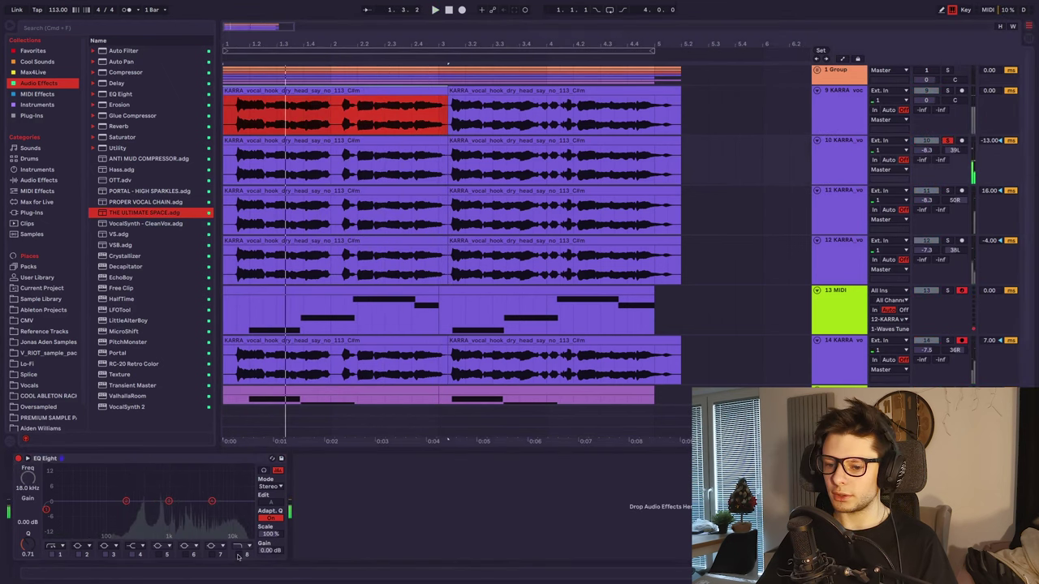
left_click_drag(245, 511, 232, 516)
key("space")
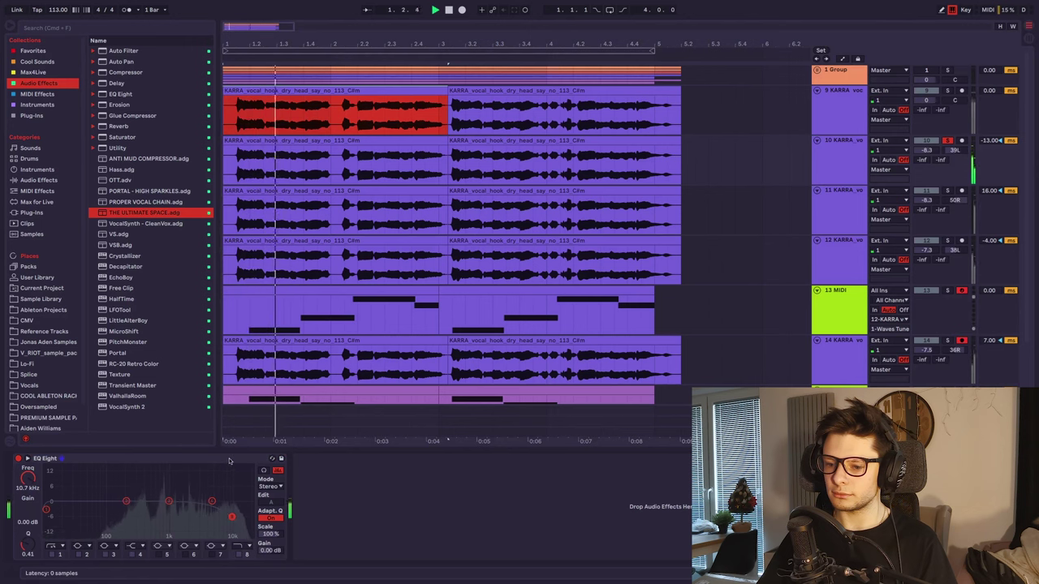
Copy the high-cut EQ Eight from track 10 to vocal tracks 11, 12 and 14.
left_click_drag(229, 459, 853, 211)
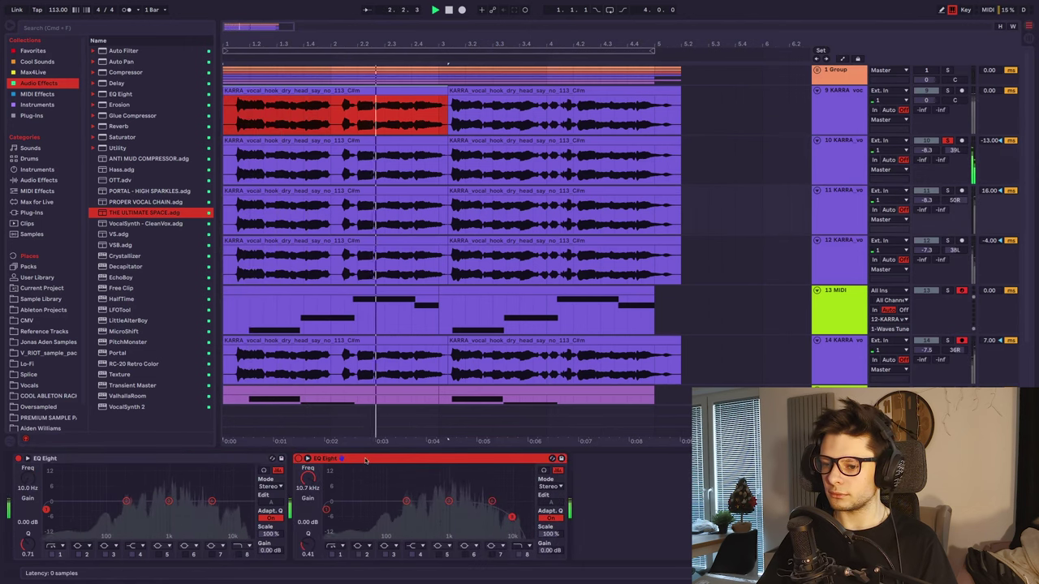
left_click_drag(862, 264, 847, 258)
left_click_drag(475, 459, 840, 367)
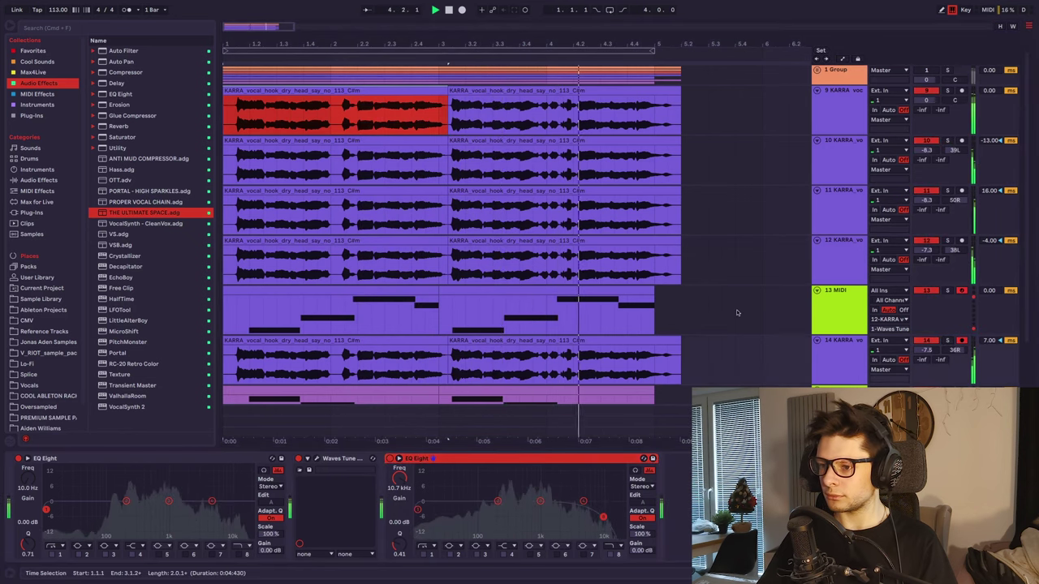
Play back the stacked vocals from the start while reviewing the effect chains on tracks 9, 10 and 11.
left_click_drag(706, 121, 225, 116)
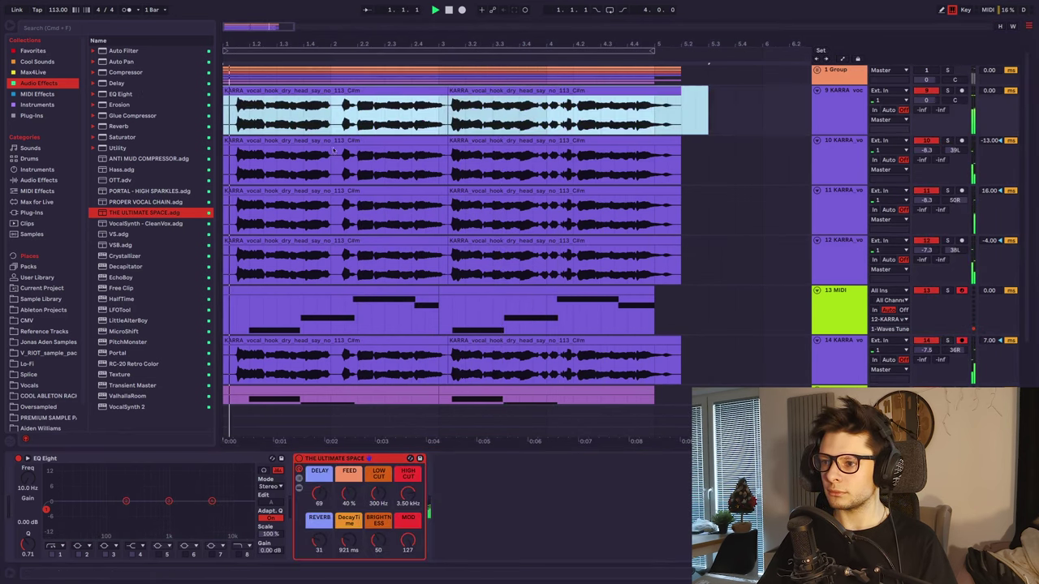
left_click(836, 166)
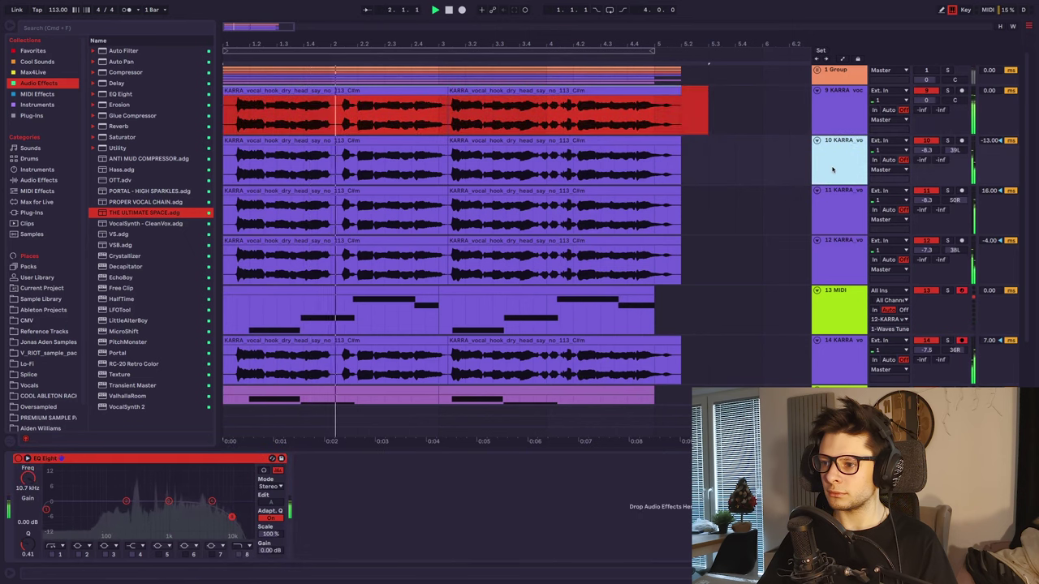
left_click(831, 215)
left_click(844, 120)
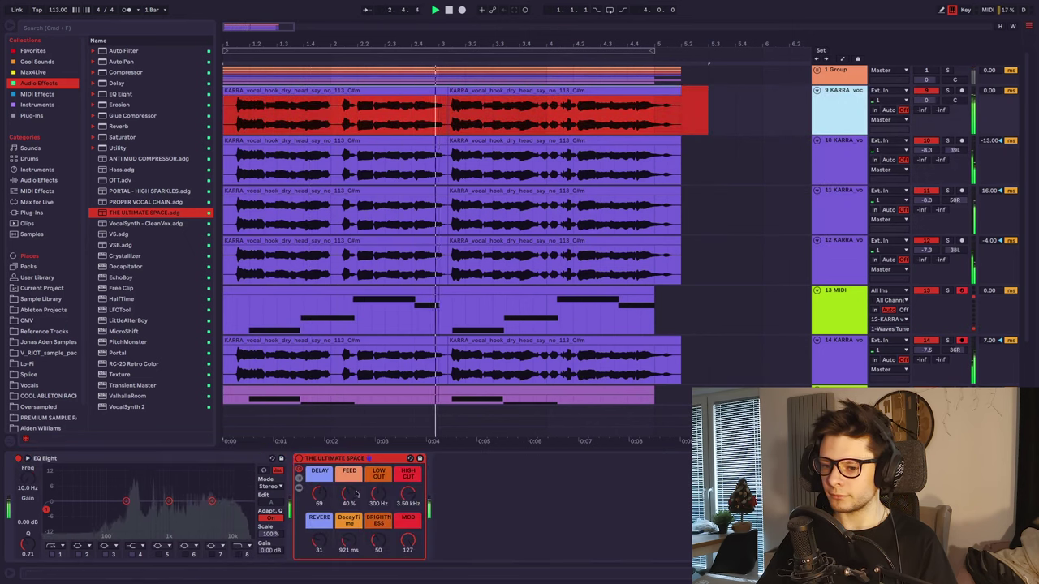